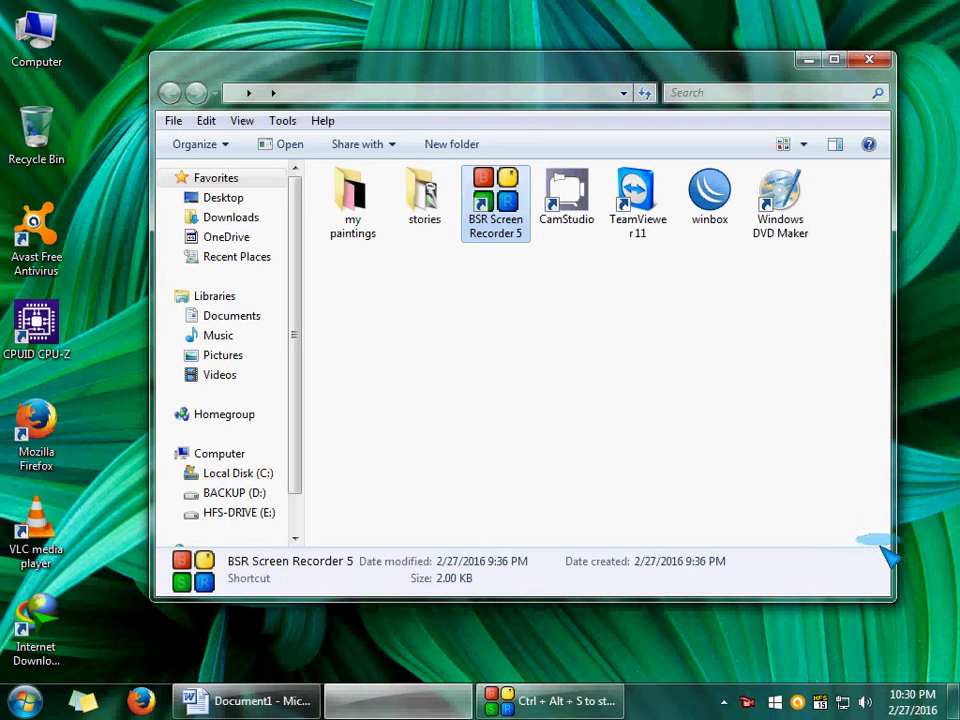
Step: Close the folder window, switch to the Word document and add a numbered list with CCA, CCAG and AutoCAD below the intro sentence
click(871, 62)
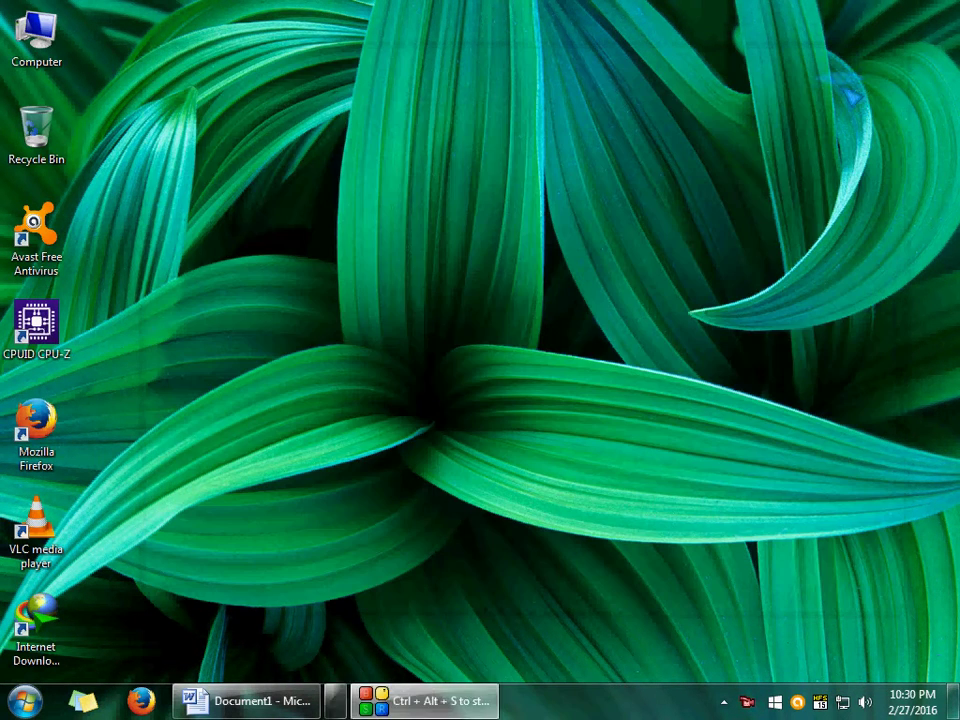
click(276, 705)
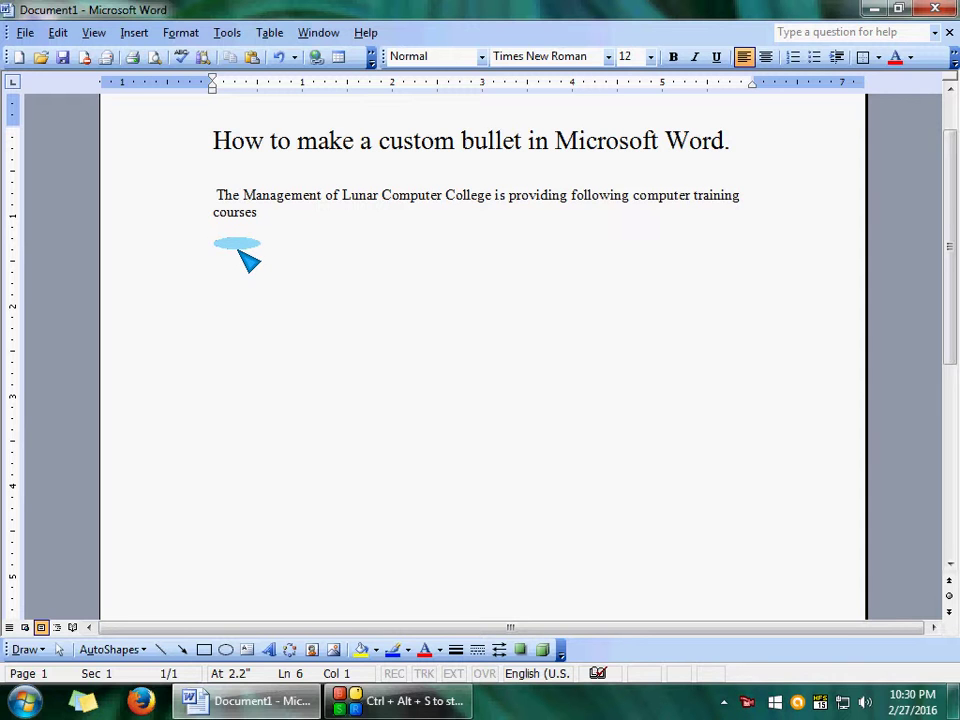
text(1. CCA)
key(Return)
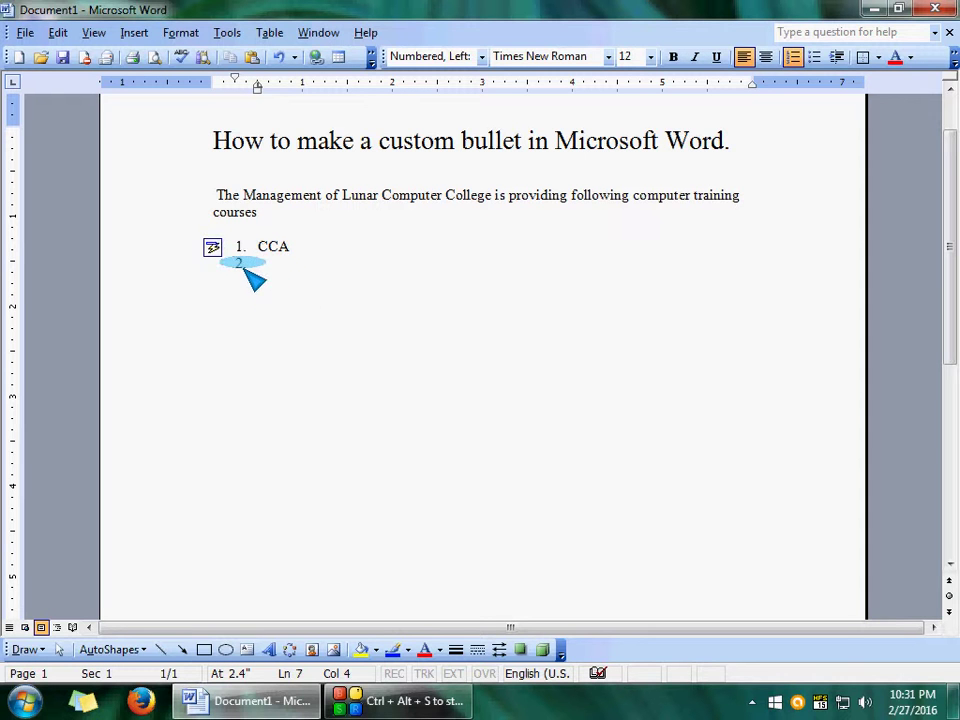
text(CCAG)
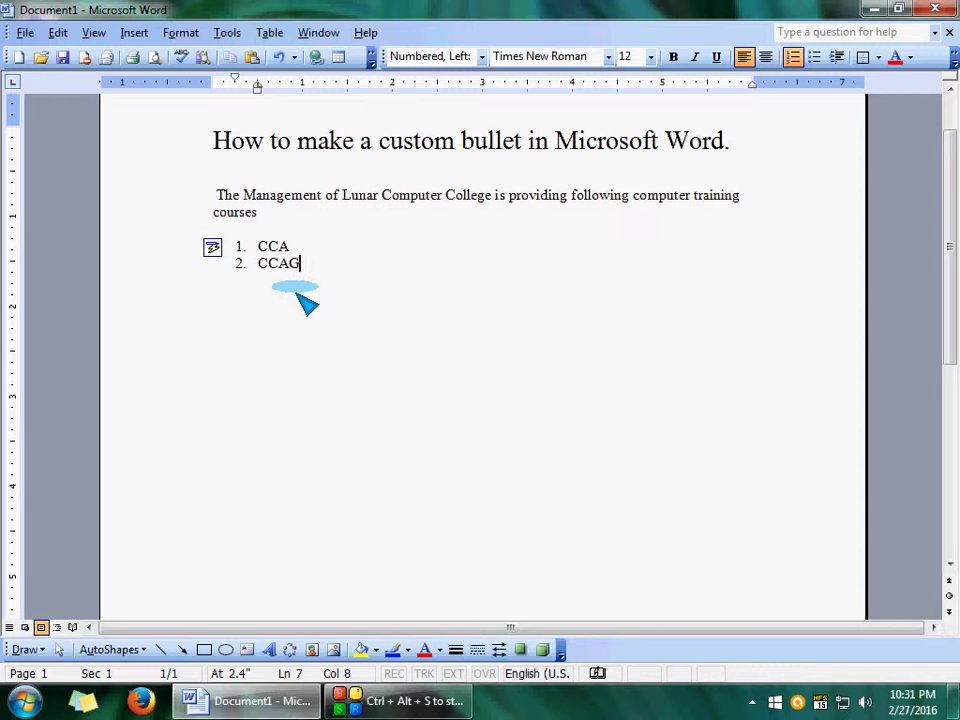
key(Return)
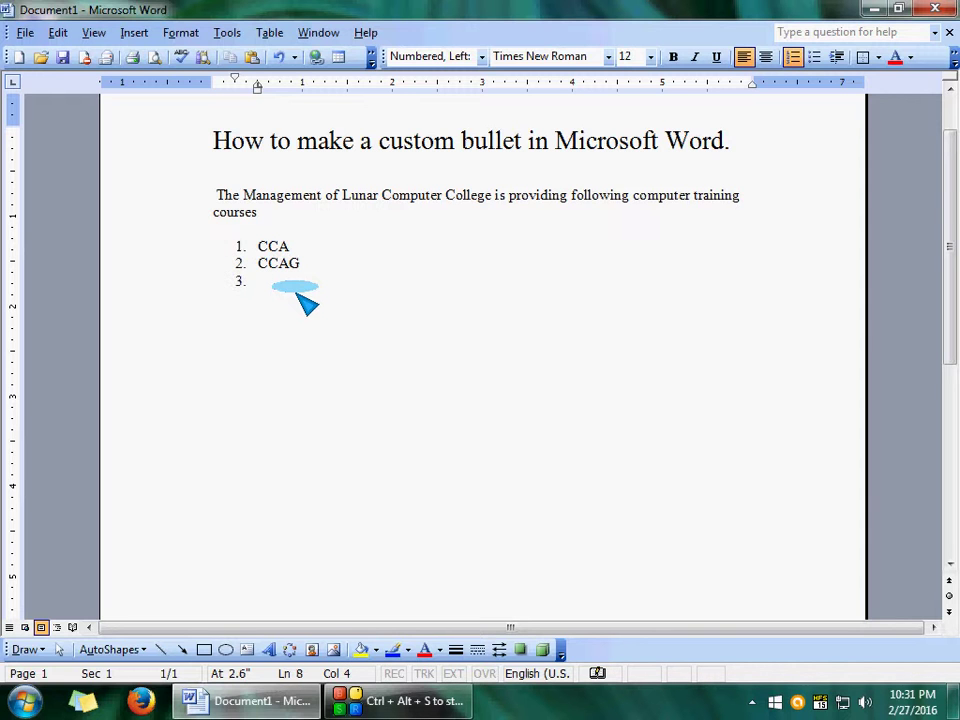
text(AutoCAD)
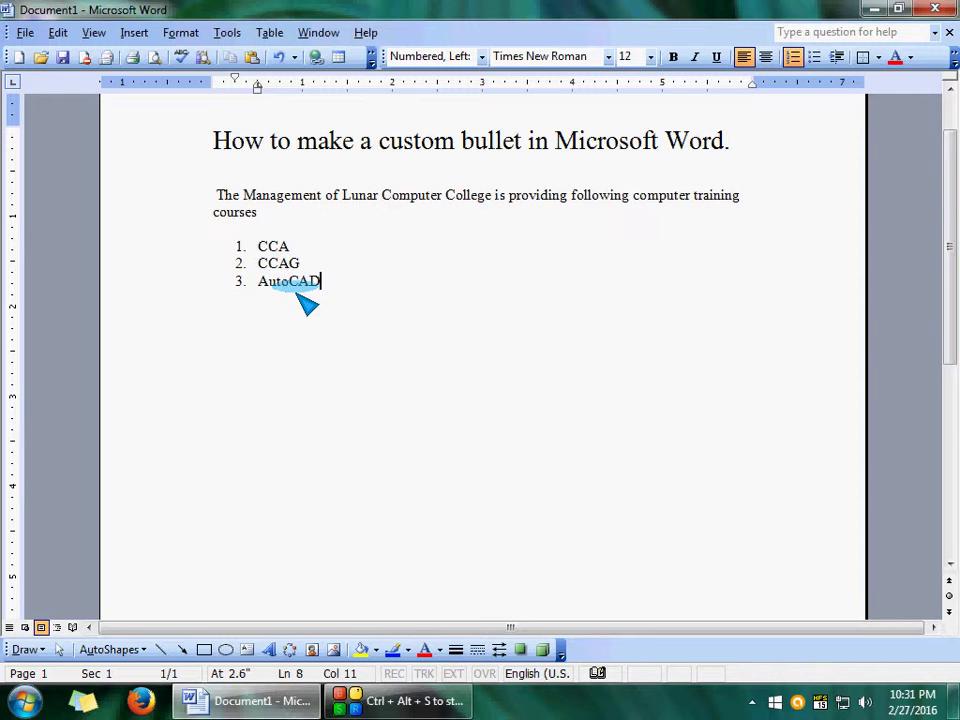
key(Return)
key(Return)
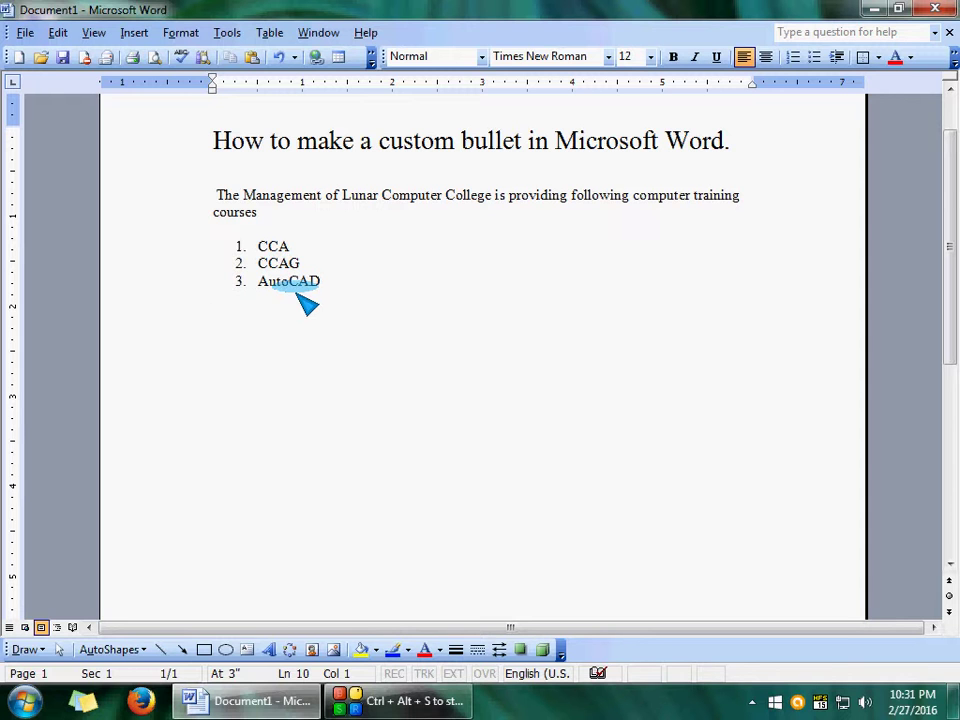
Step: Select the three course items and open the customization settings for a bulleted list
drag(256, 246, 316, 286)
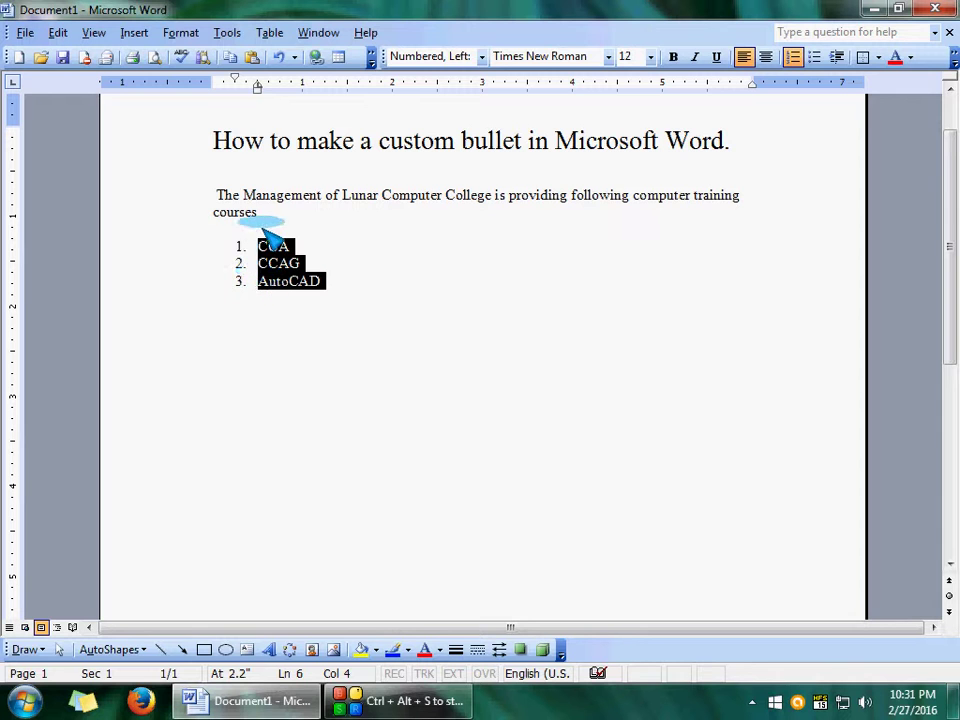
click(181, 33)
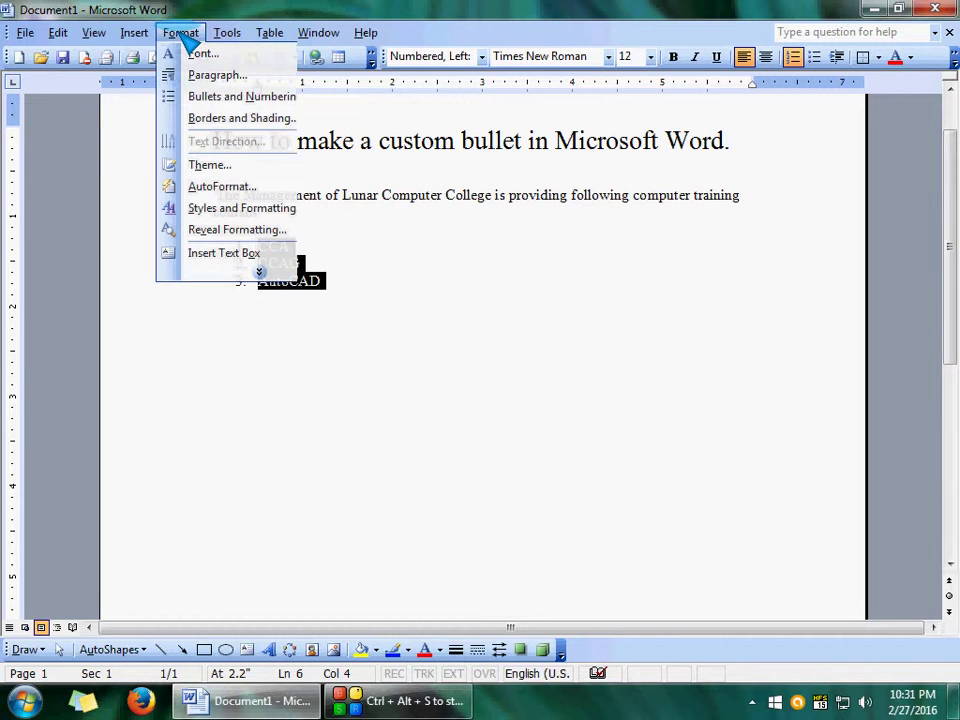
click(240, 97)
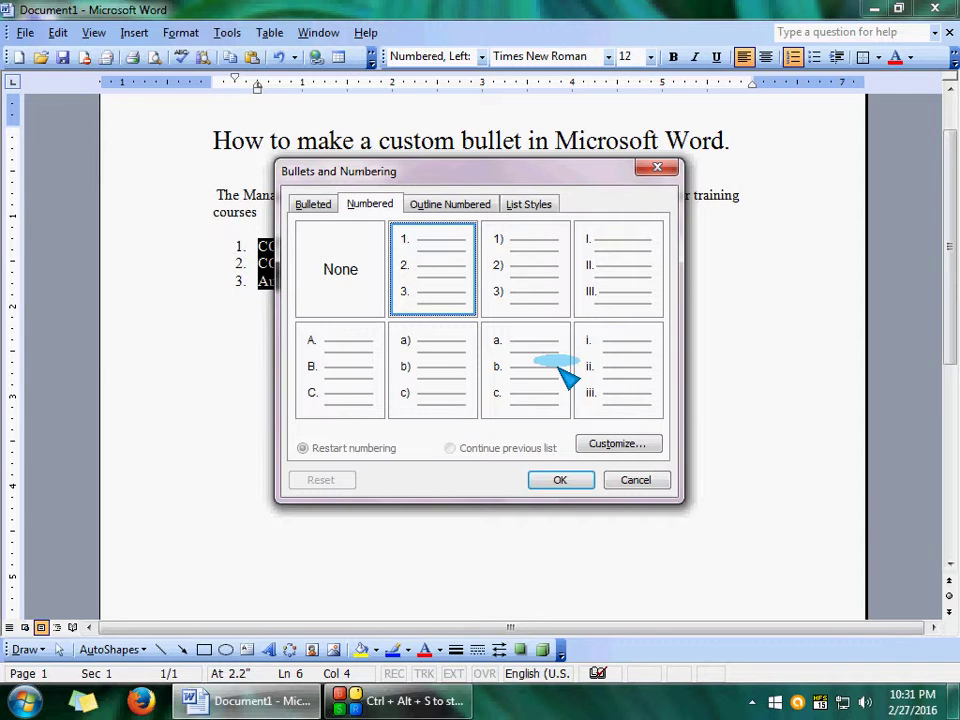
click(315, 204)
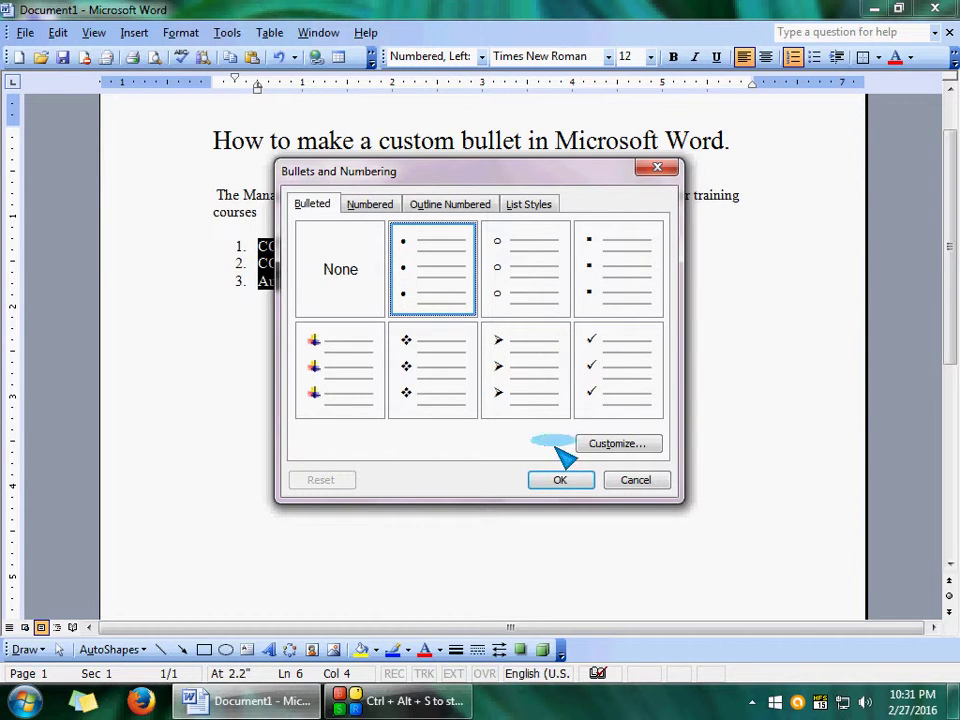
click(615, 443)
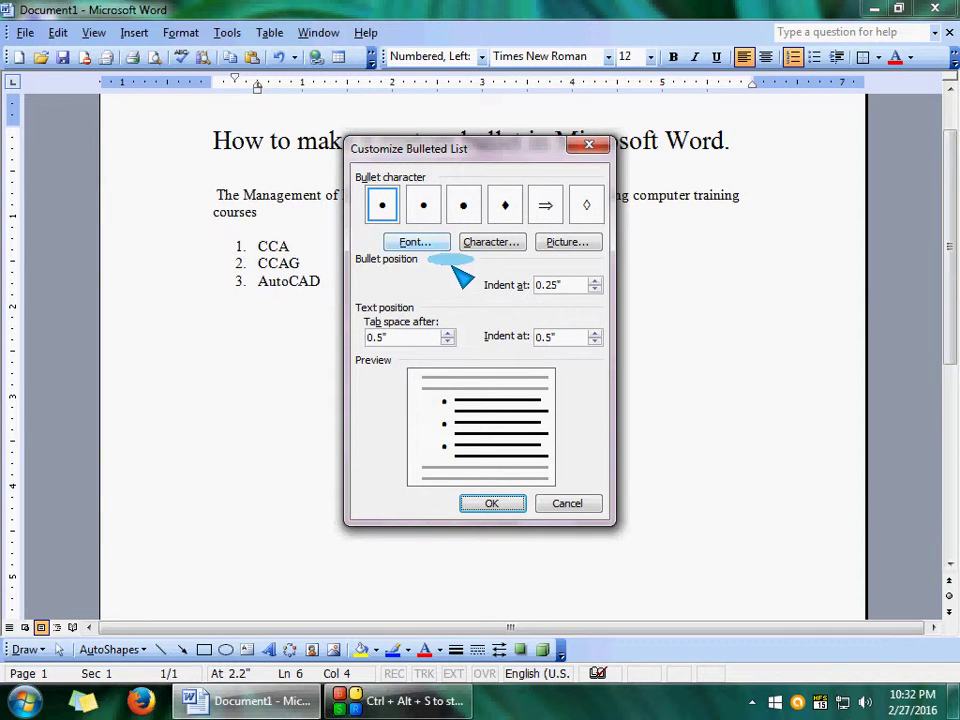
Step: Choose the brown starburst picture as the bullet and apply it to the course list
click(566, 245)
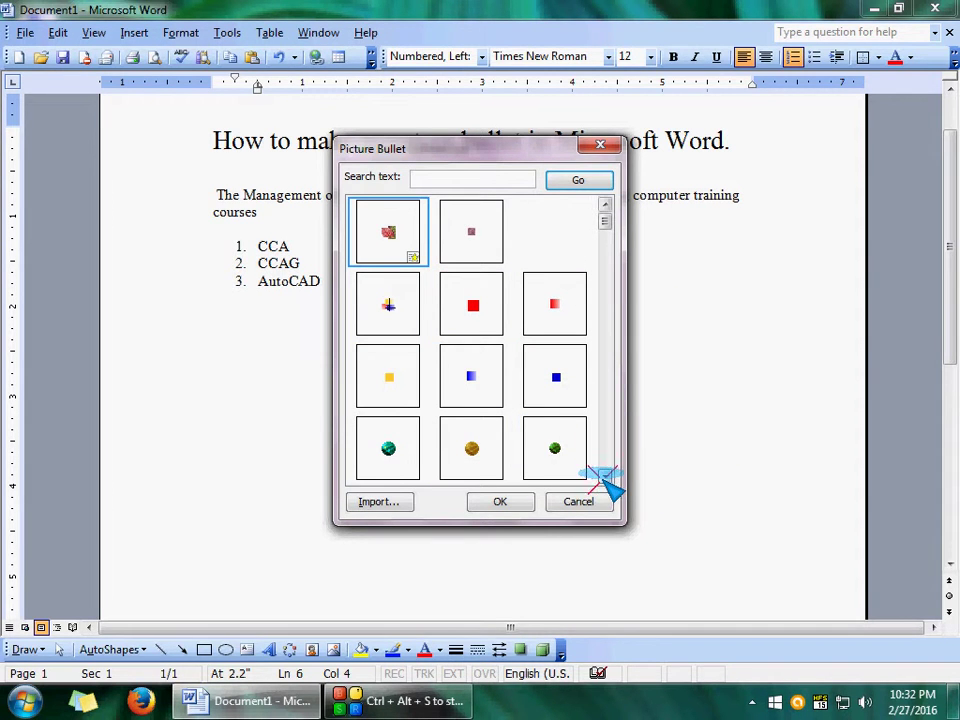
click(603, 474)
click(603, 474)
click(603, 474)
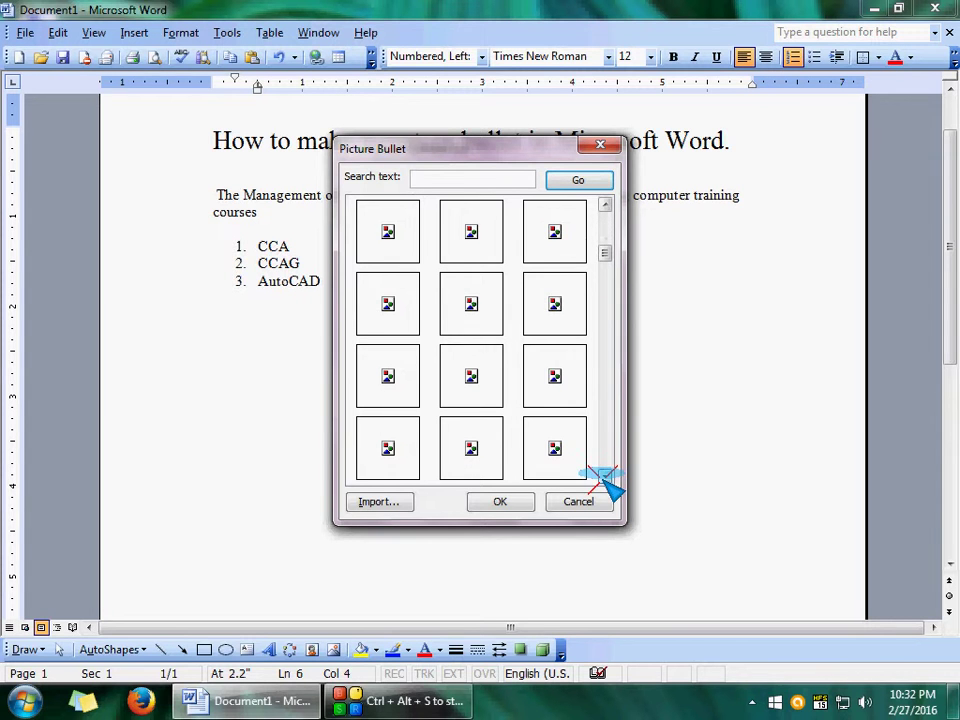
click(603, 474)
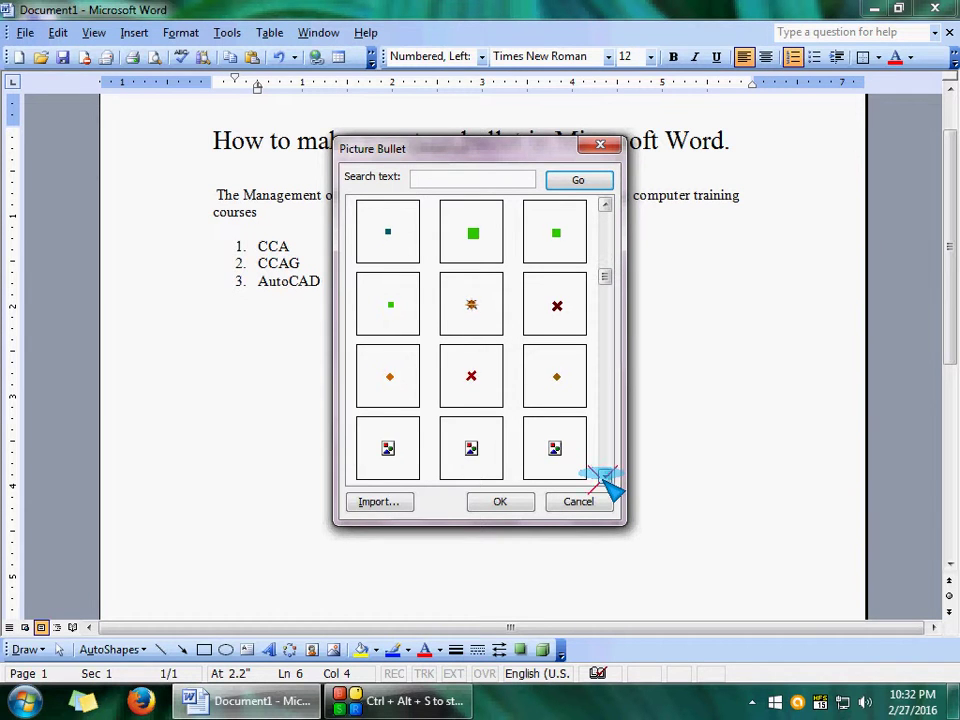
click(603, 474)
click(603, 474)
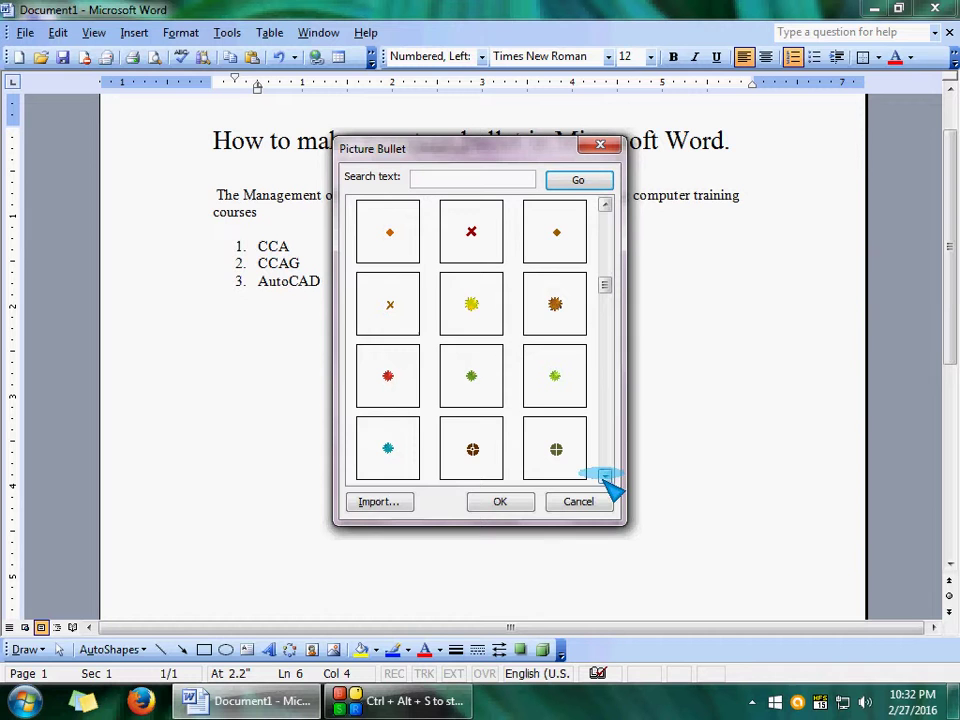
click(555, 304)
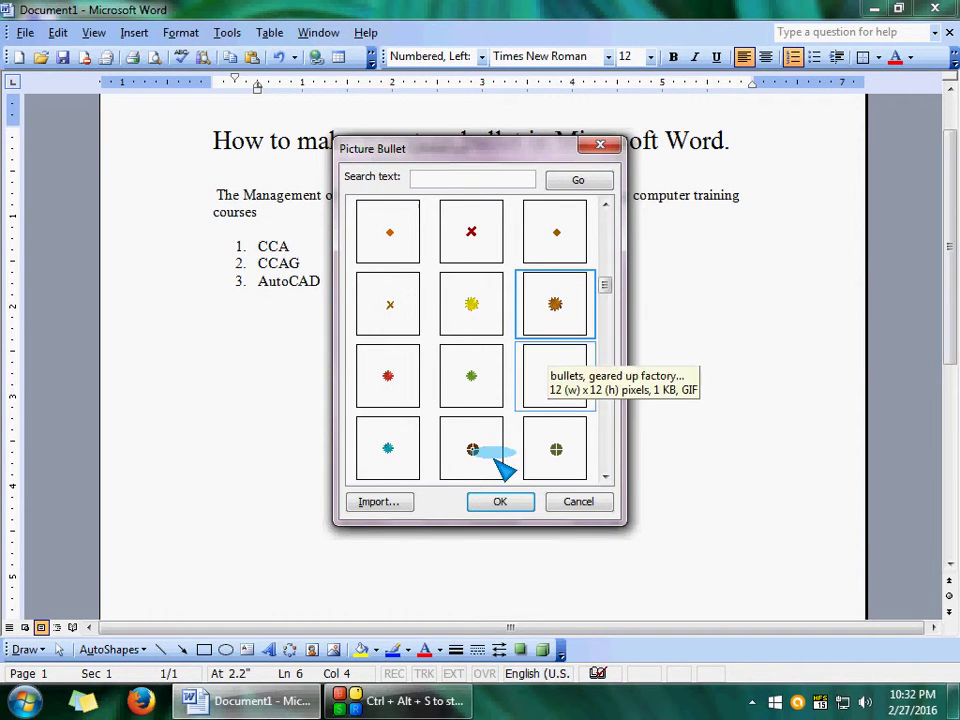
click(497, 503)
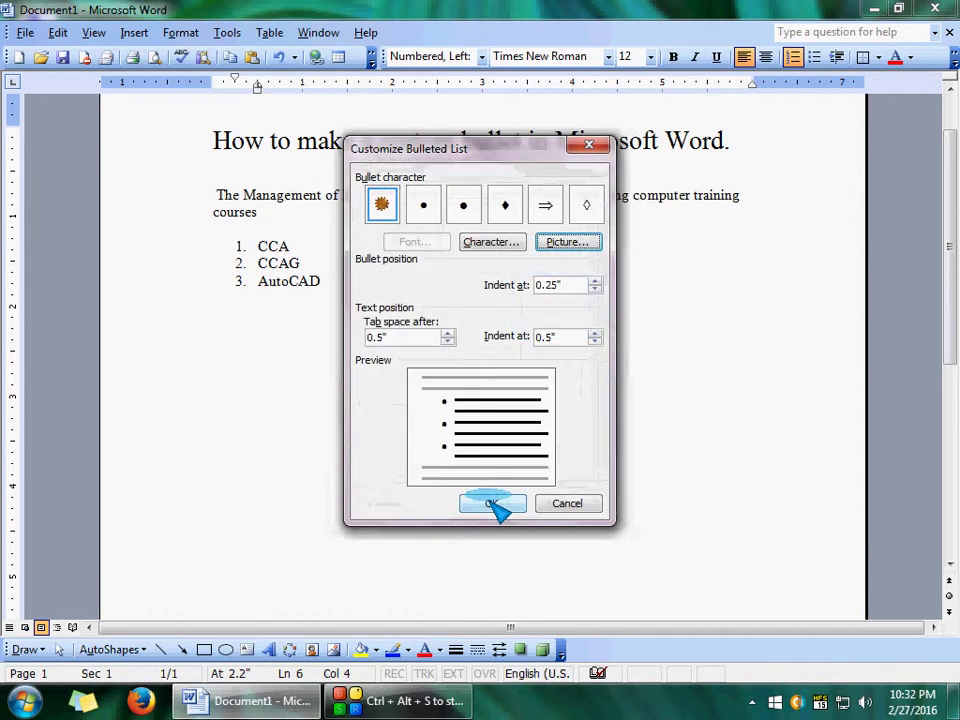
click(382, 210)
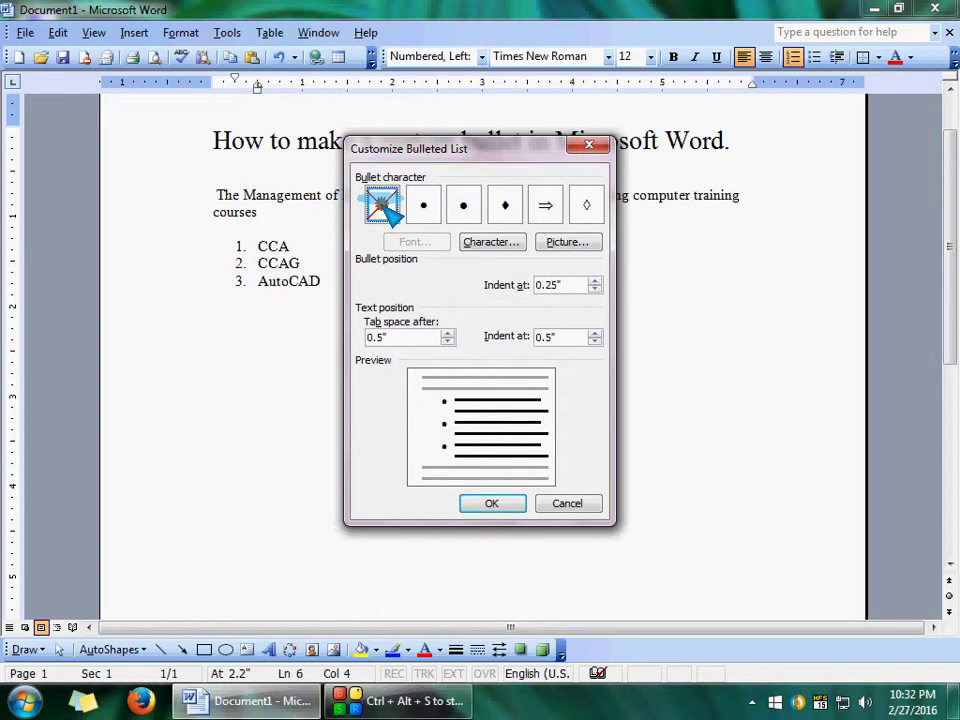
click(491, 503)
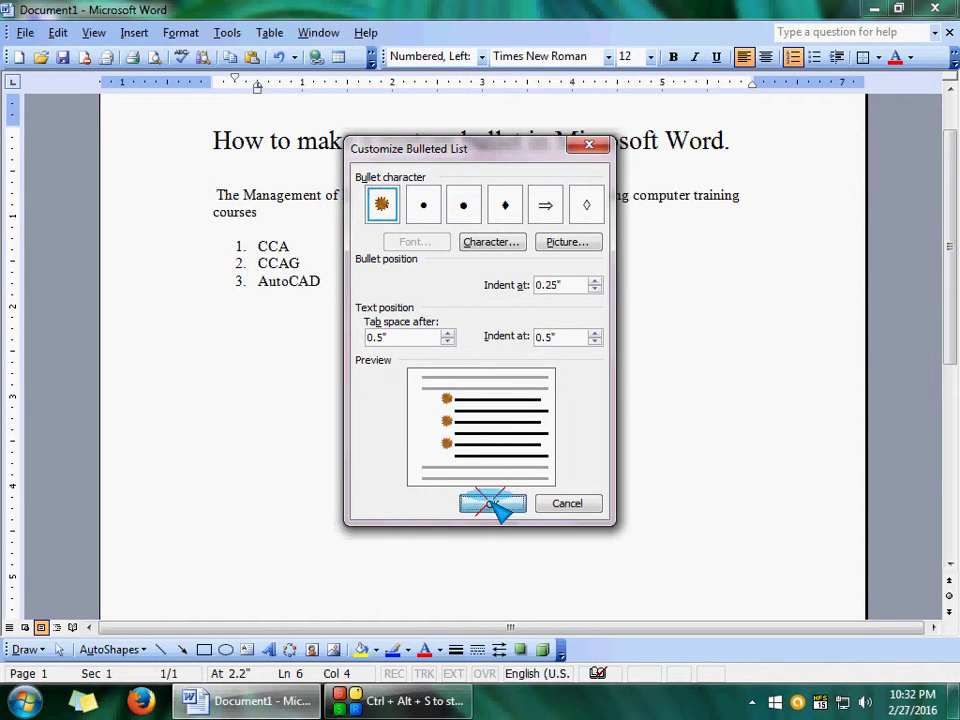
click(336, 282)
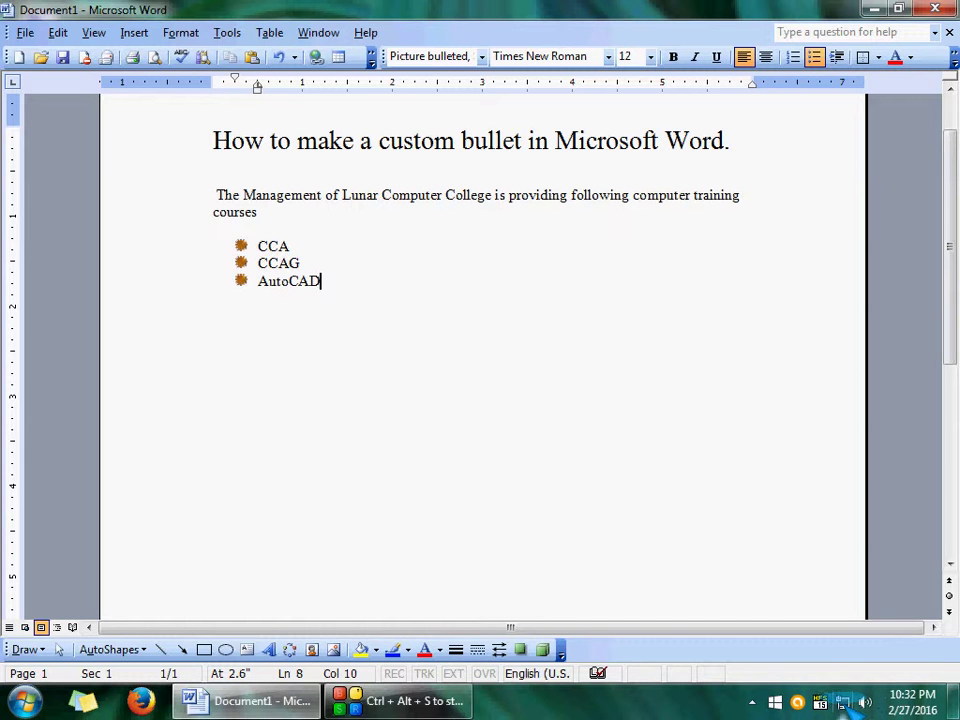
mouse_move(798, 701)
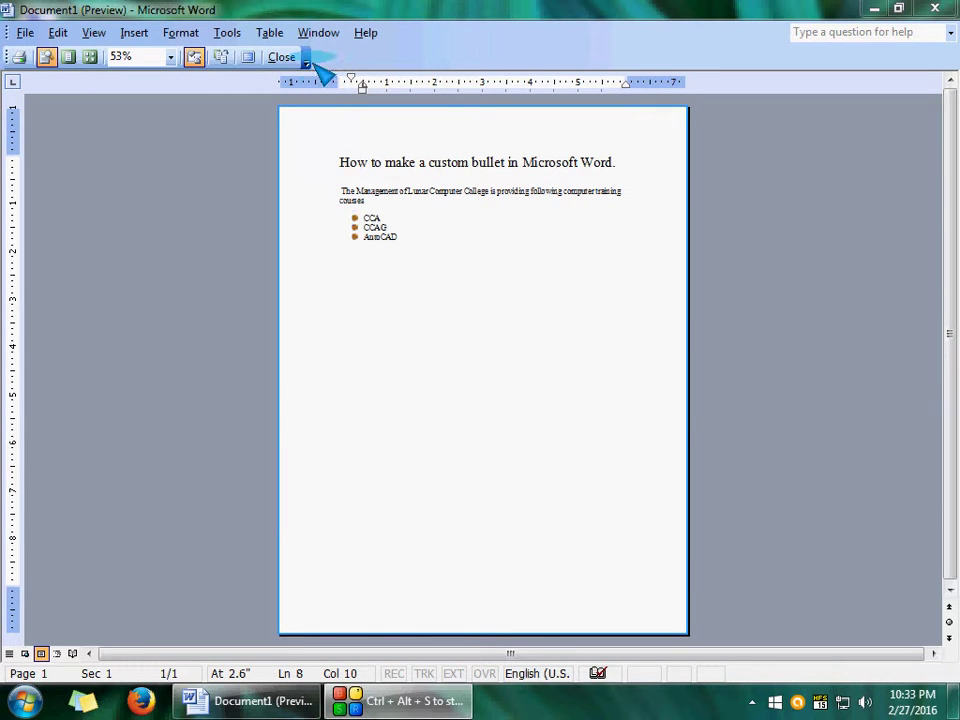
click(25, 700)
click(62, 652)
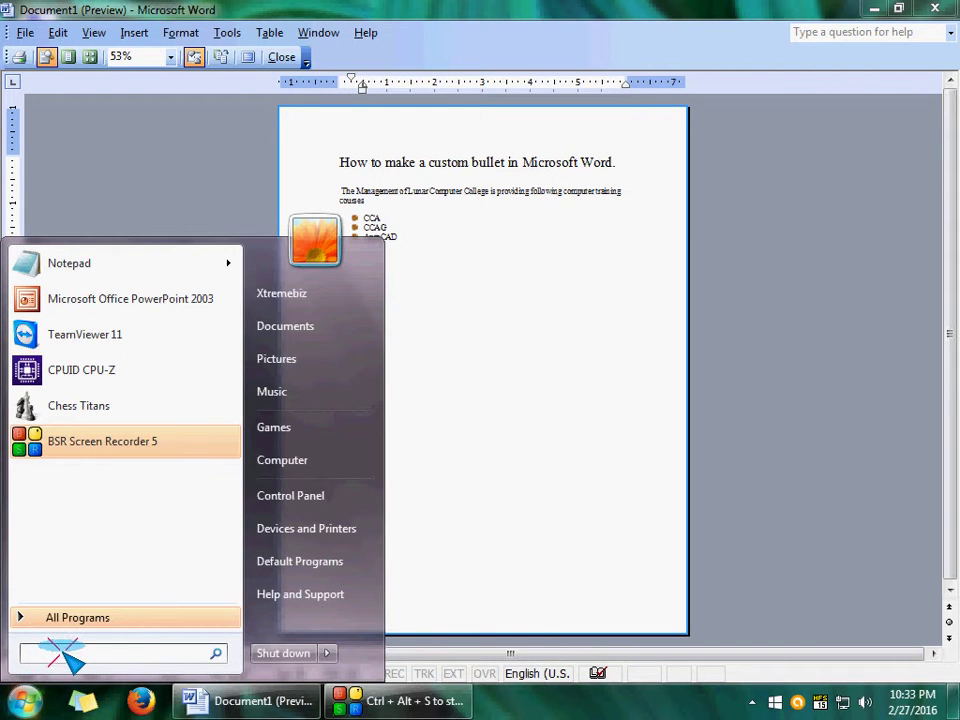
text(mspaint)
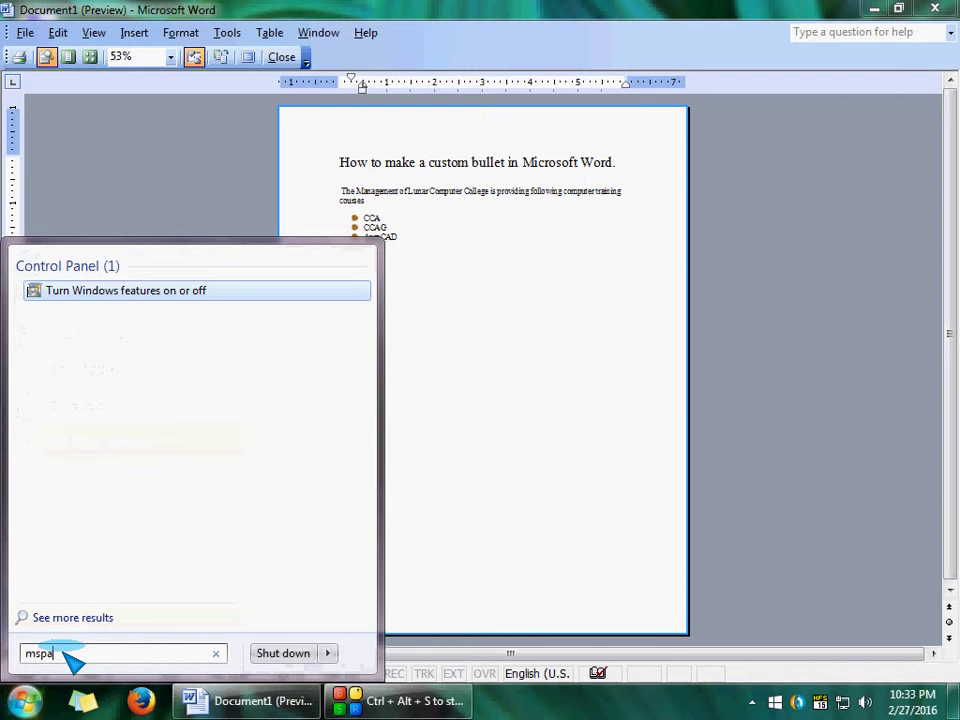
key(Return)
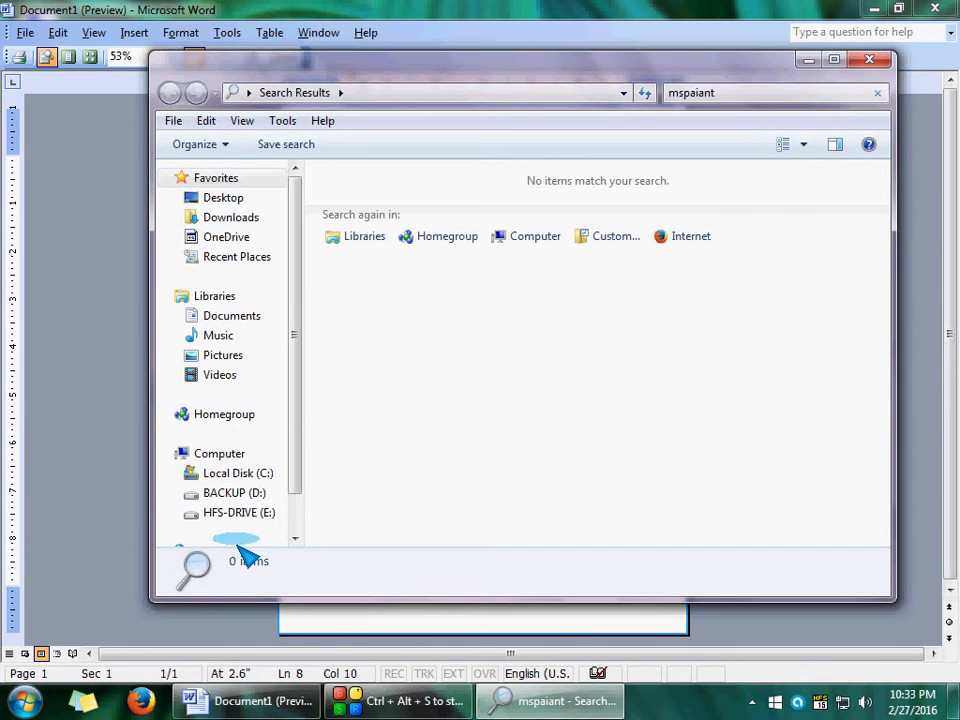
click(868, 61)
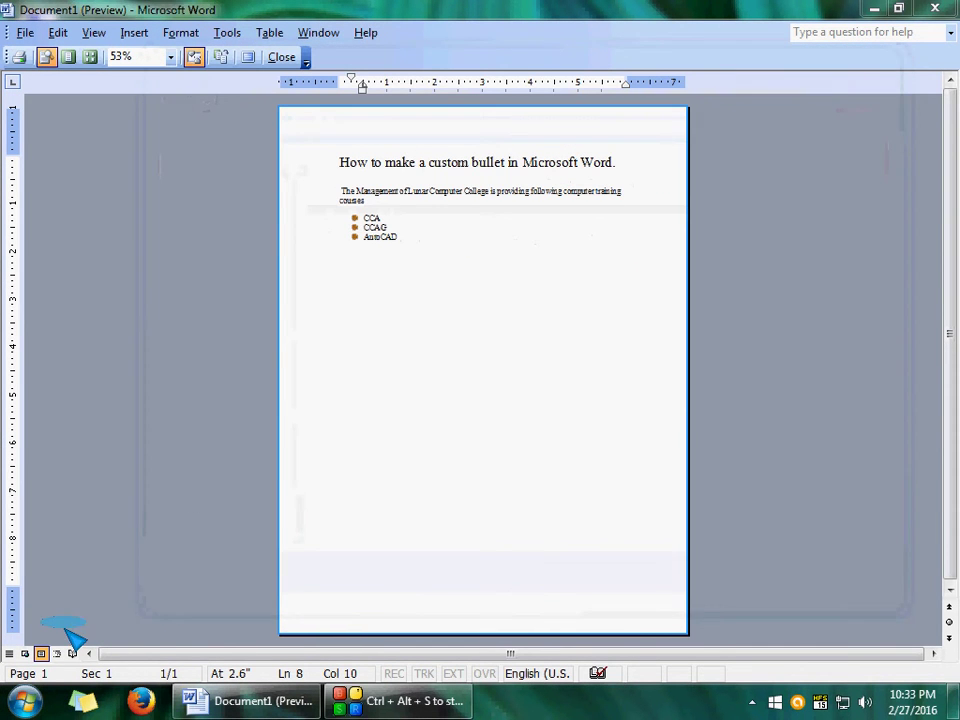
Step: Launch Paint by searching for mspaint
click(25, 700)
click(75, 660)
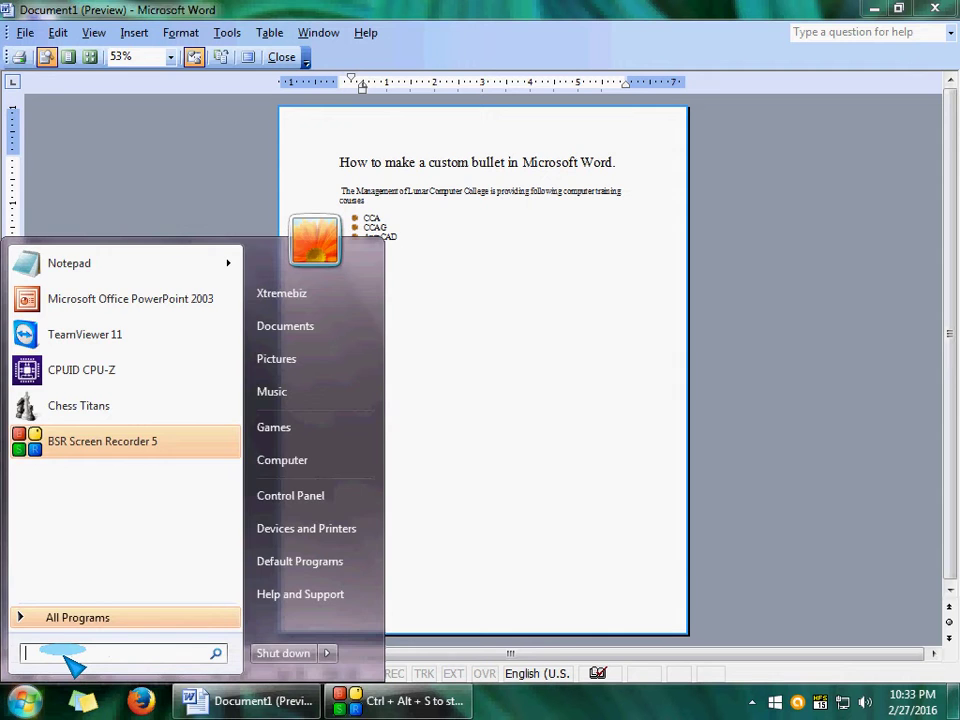
text(mspai)
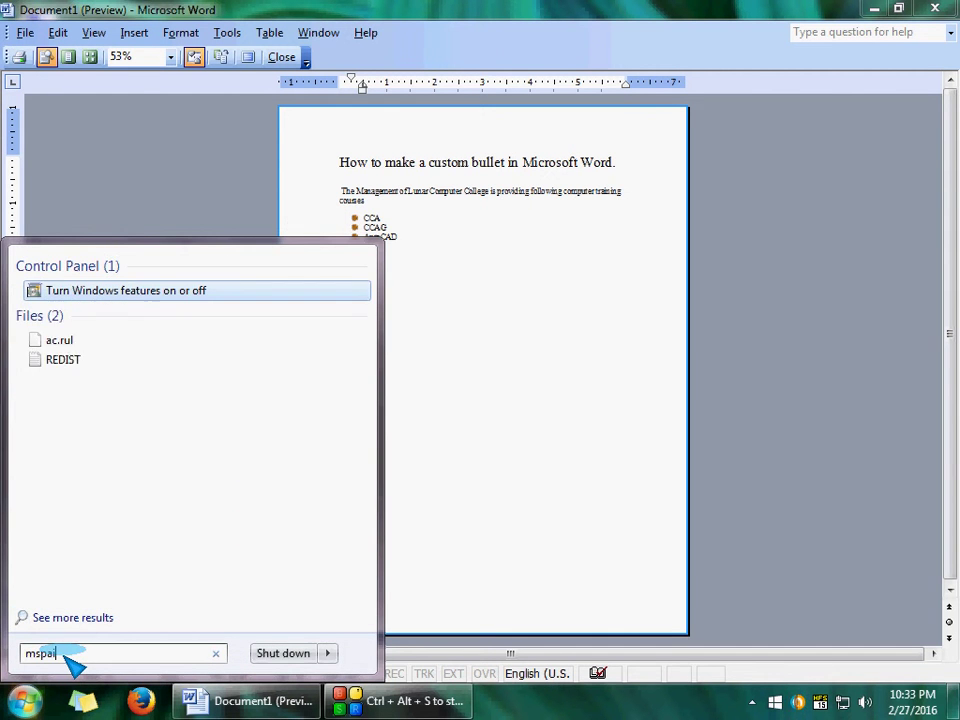
text(nt)
key(Return)
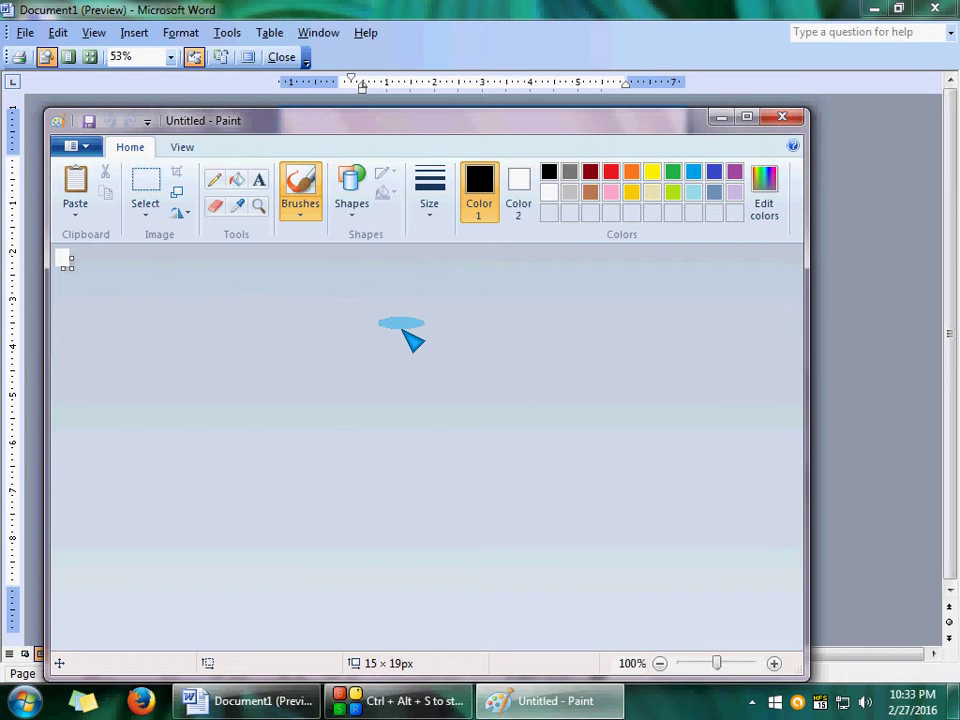
Step: Paste the captured screenshot and select the Windows logo in its notification area, about 19 × 18 px
key(ctrl+v)
mouse_move(440, 486)
mouse_down()
mouse_move(437, 438)
mouse_move(386, 253)
mouse_up()
mouse_move(476, 464)
mouse_down()
mouse_move(474, 368)
mouse_move(392, 347)
mouse_move(416, 381)
mouse_up()
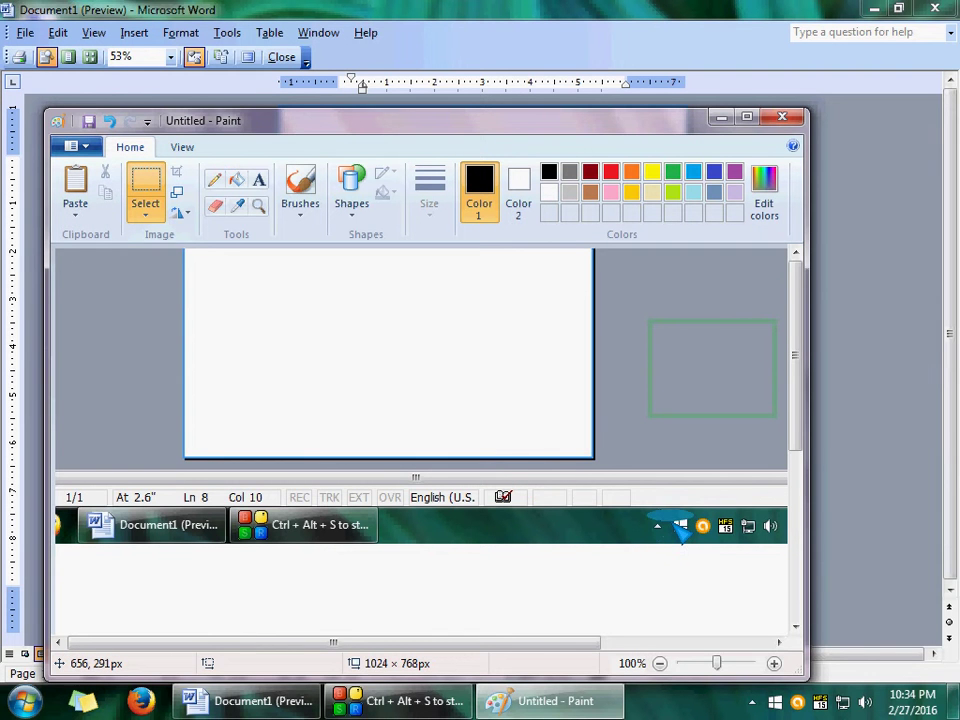
drag(678, 526, 697, 545)
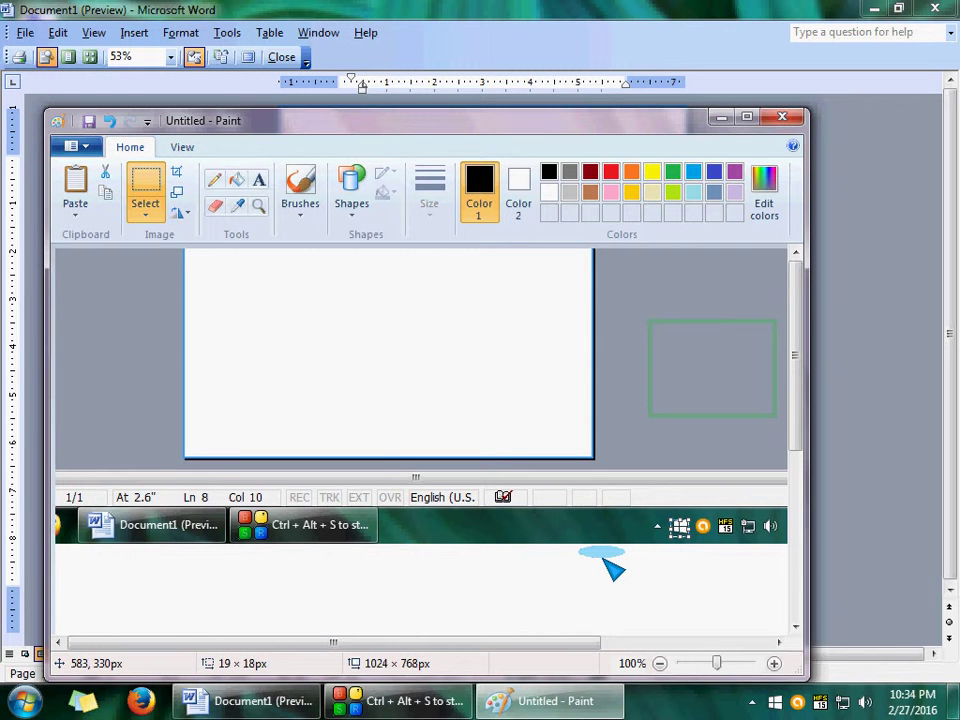
Step: Start a new image without saving the screenshot and paste the copied Windows logo into it
key(ctrl+n)
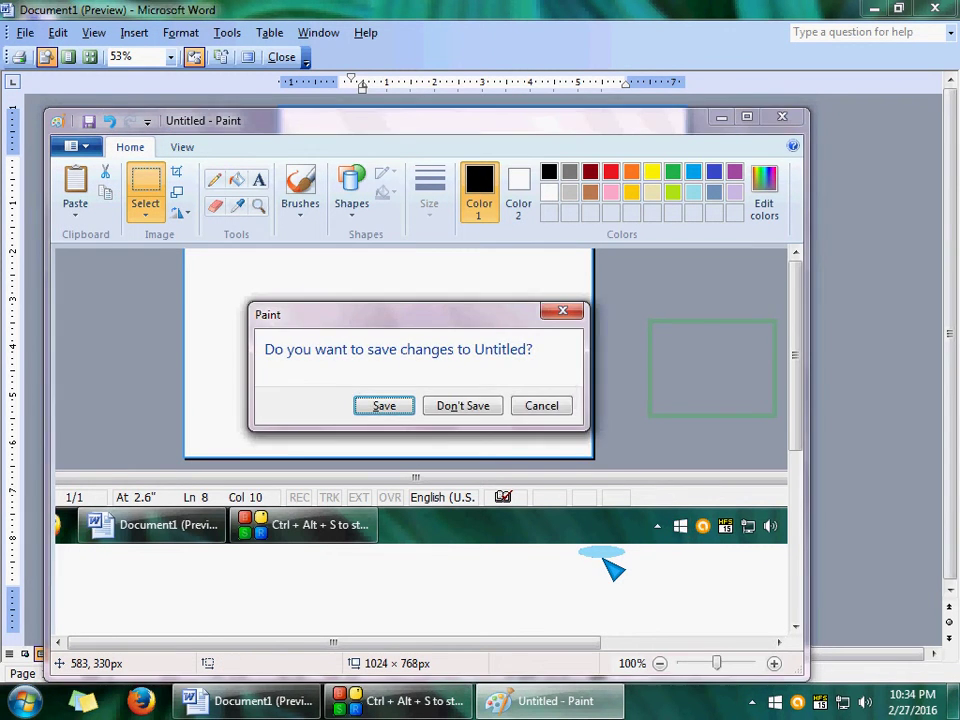
key(n)
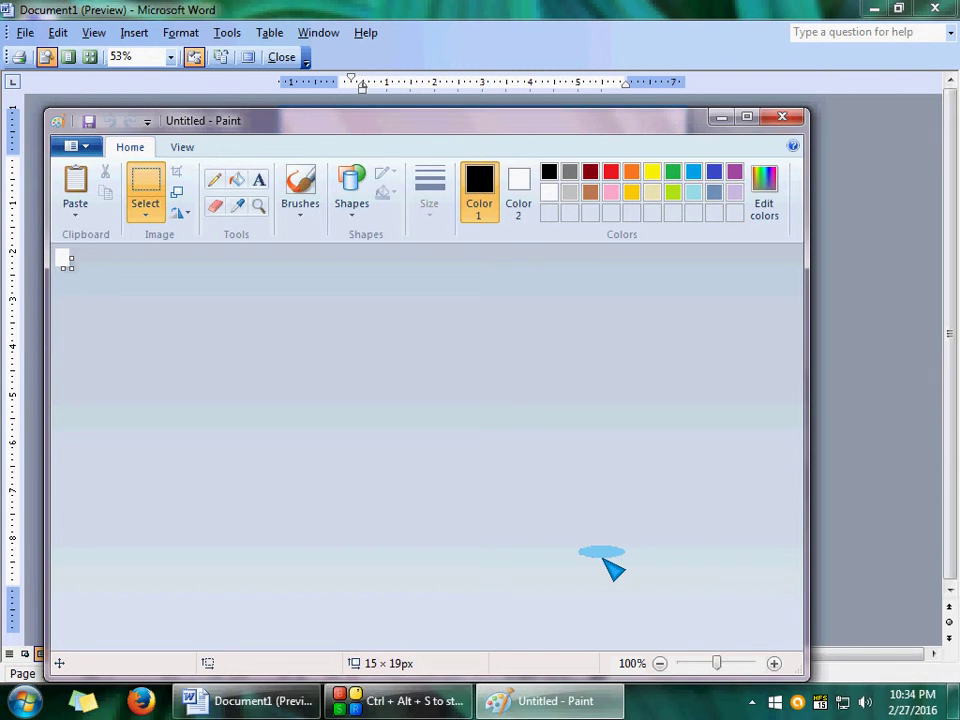
key(ctrl+v)
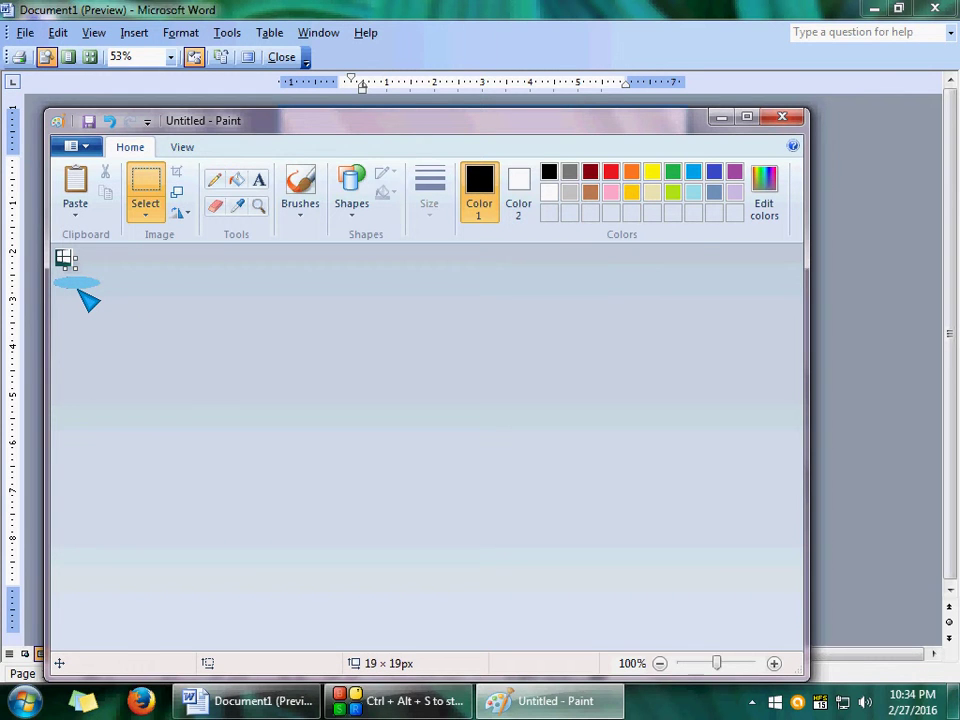
Step: Save the Windows logo image to the Desktop as a 16 Color Bitmap named but1, accepting the reduced color quality
key(ctrl+s)
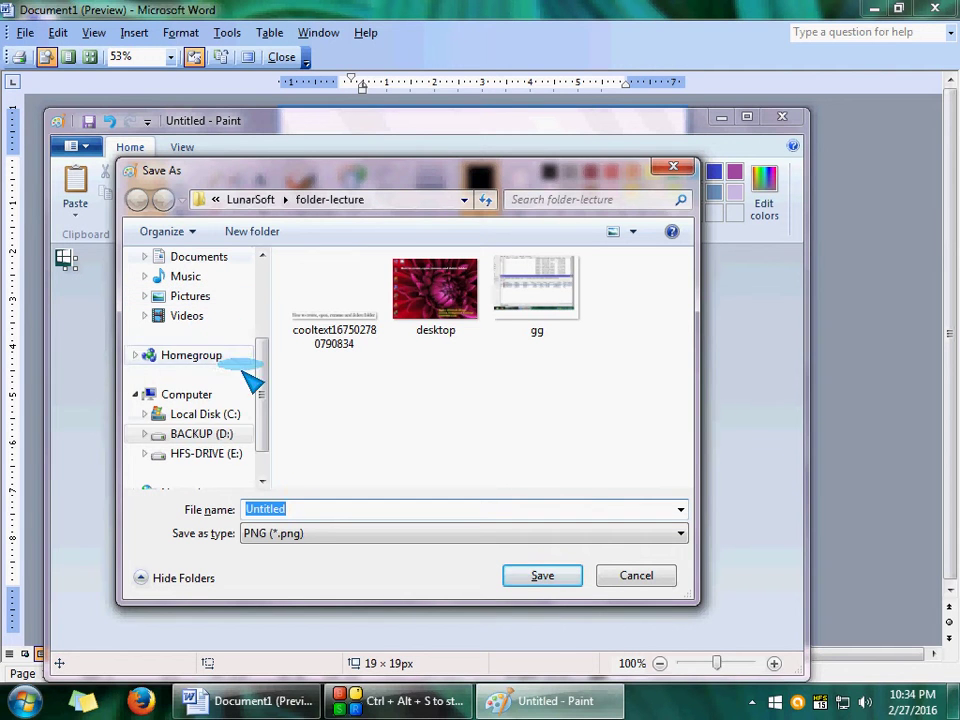
drag(264, 362, 264, 274)
click(209, 288)
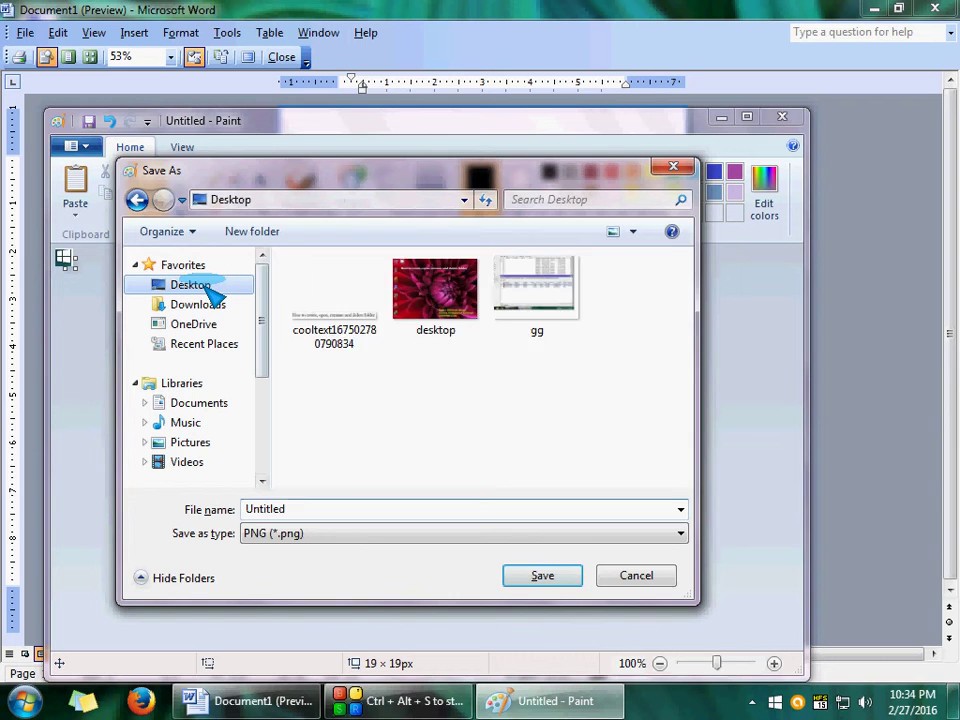
click(320, 537)
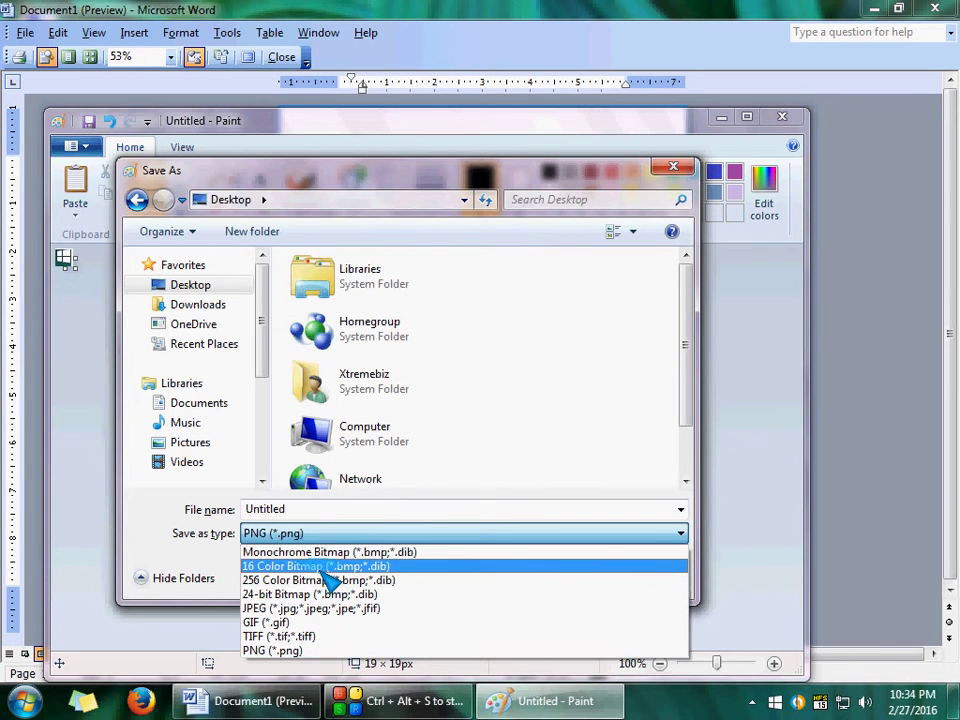
click(327, 567)
double_click(300, 510)
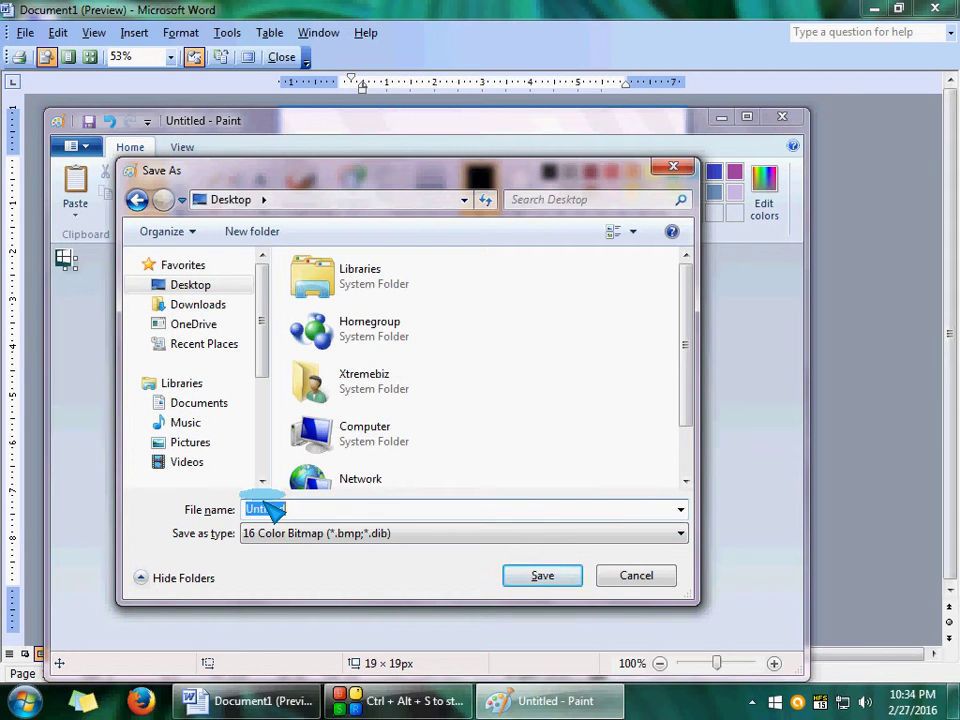
text(b)
text(utt1)
click(540, 575)
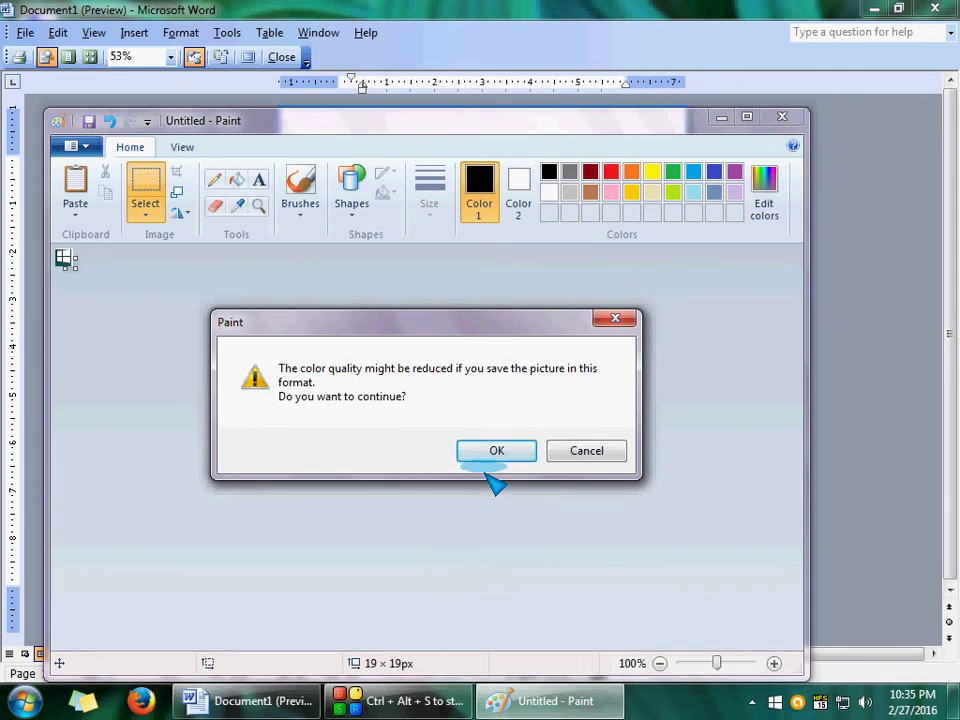
click(493, 450)
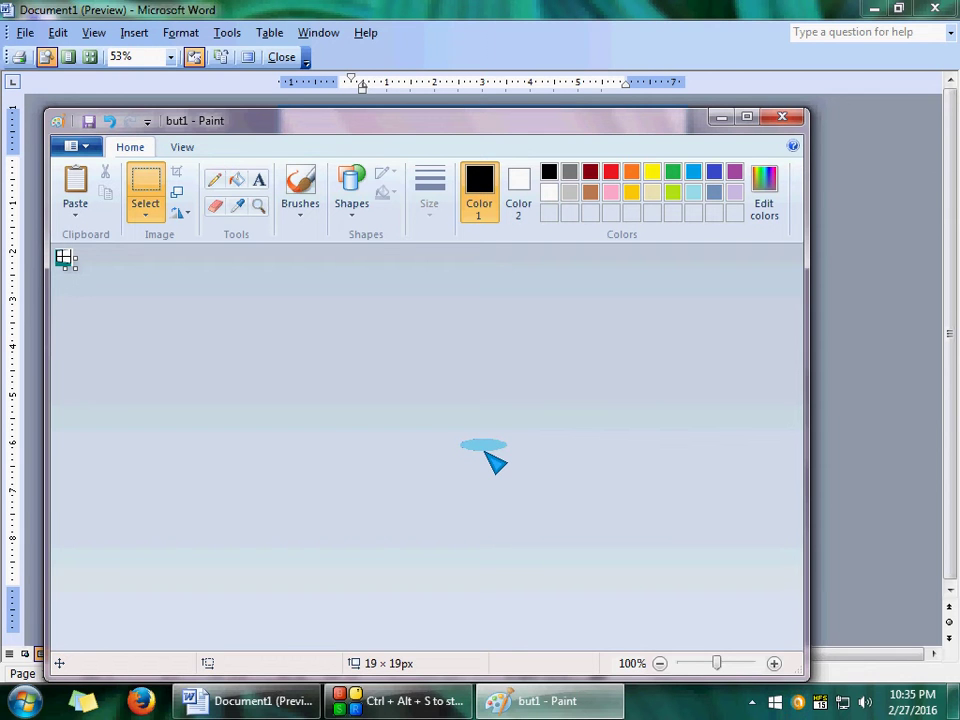
Step: Return to the Word document outside print preview and open the Bullets and Numbering settings for the CCA, CCAG and AutoCAD items
click(262, 700)
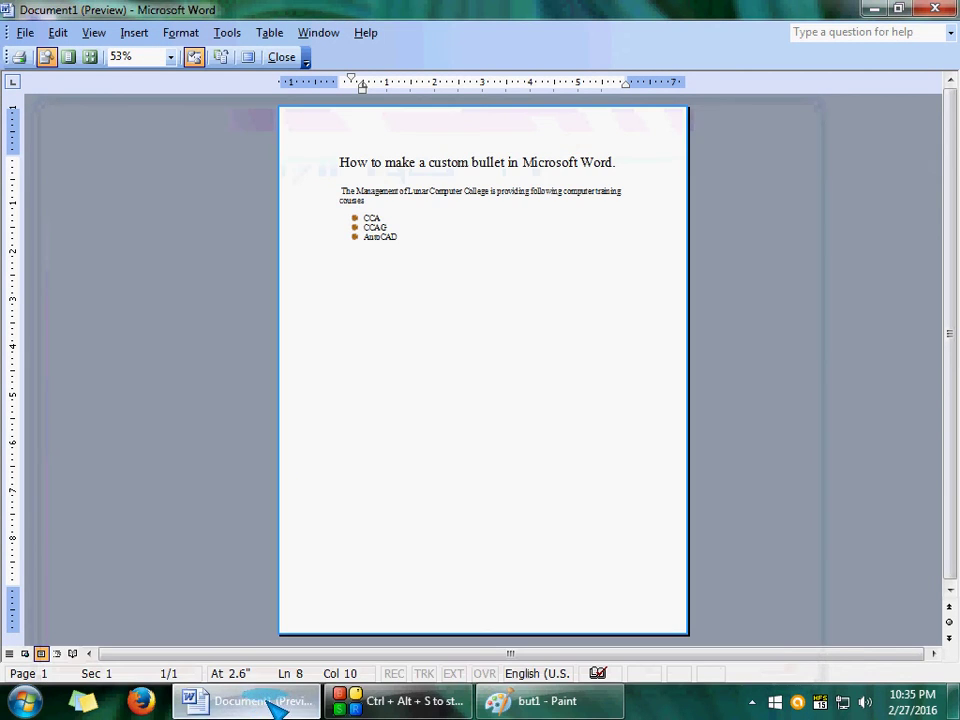
click(281, 57)
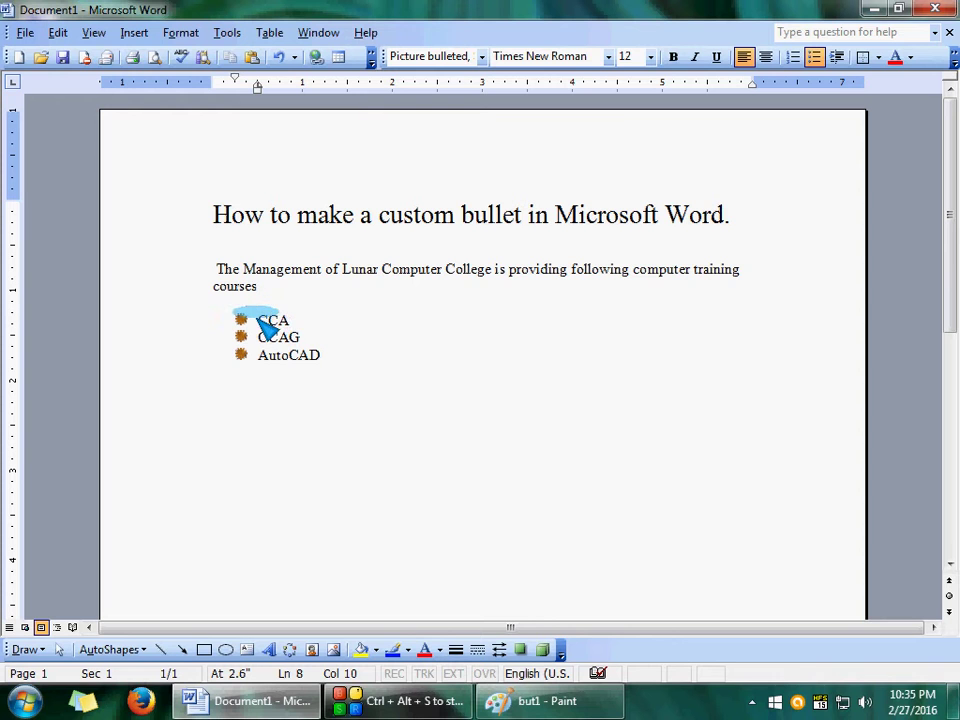
drag(258, 318, 290, 355)
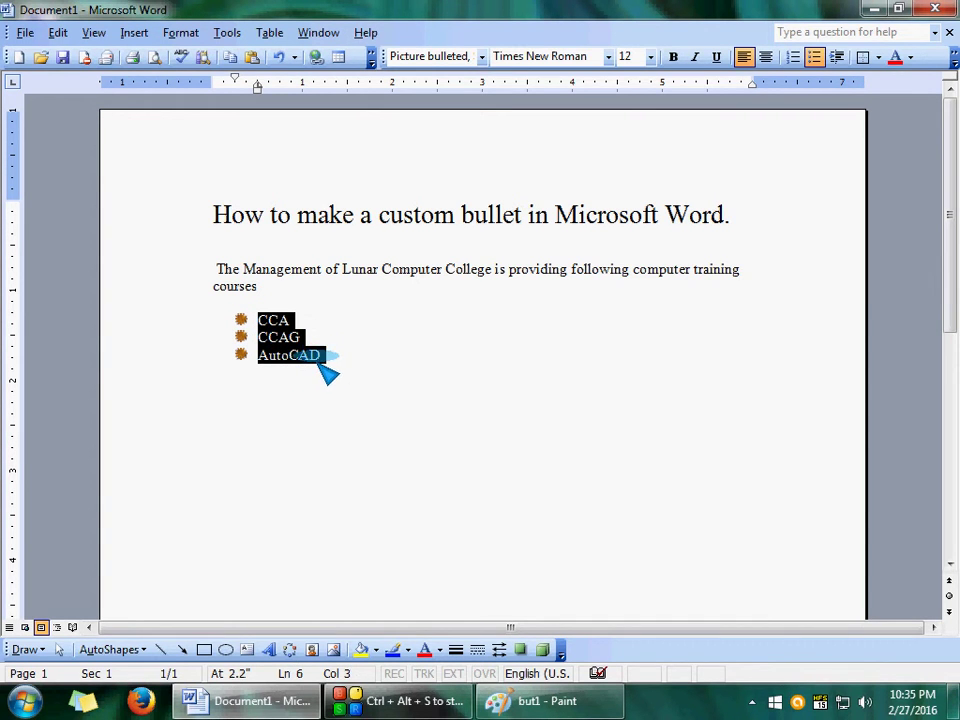
click(184, 32)
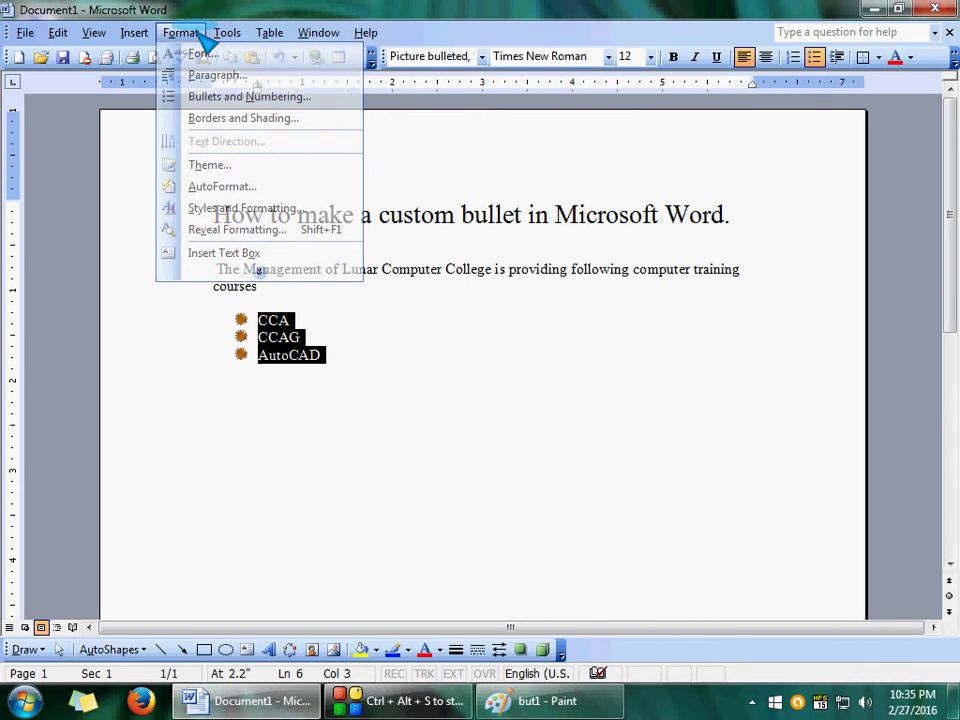
click(215, 96)
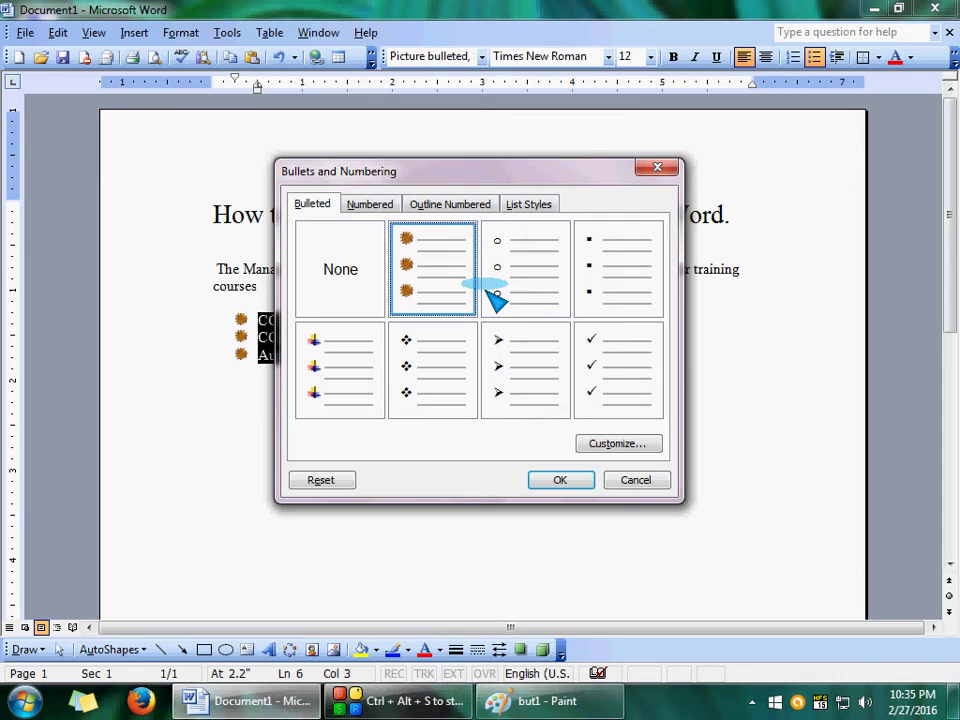
click(605, 286)
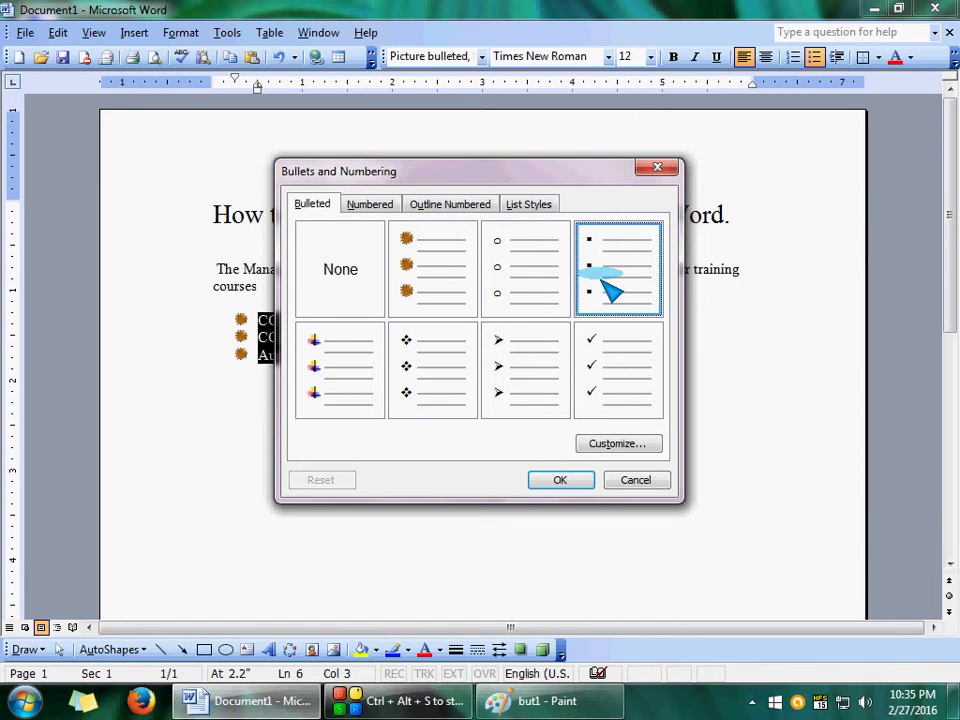
click(324, 388)
click(596, 368)
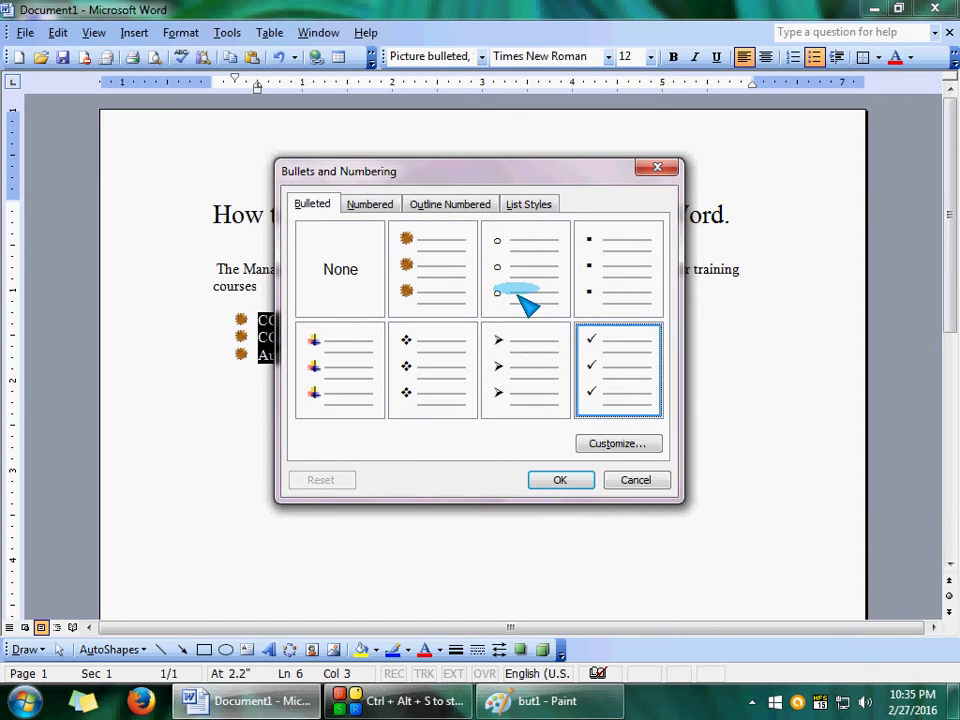
click(425, 265)
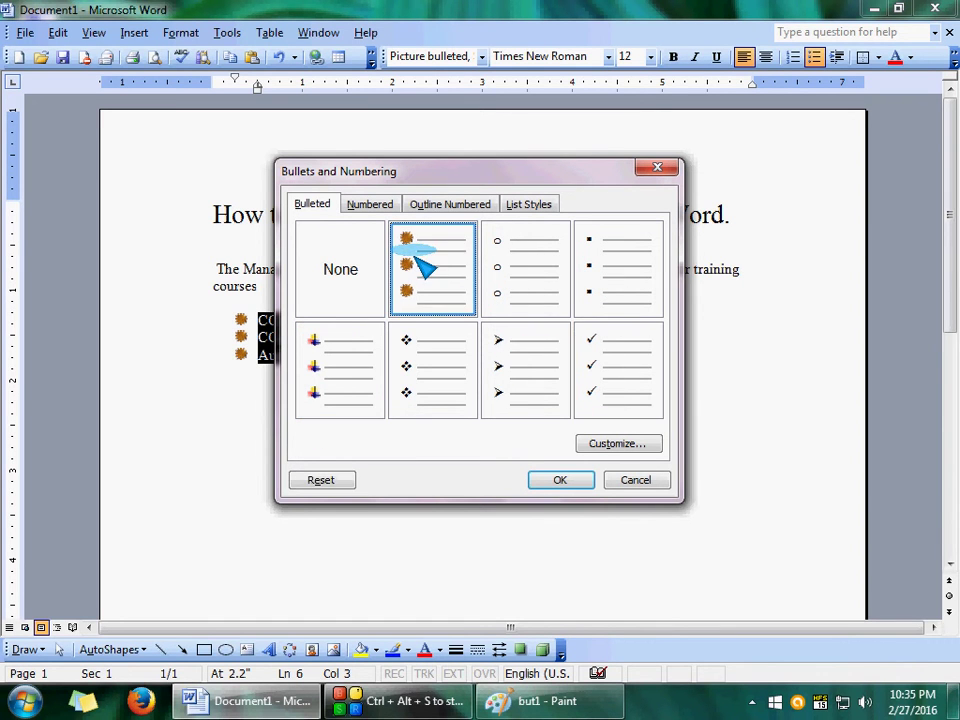
Step: Customize the starburst bullet style and import but1 from the Desktop into the picture bullets
click(625, 442)
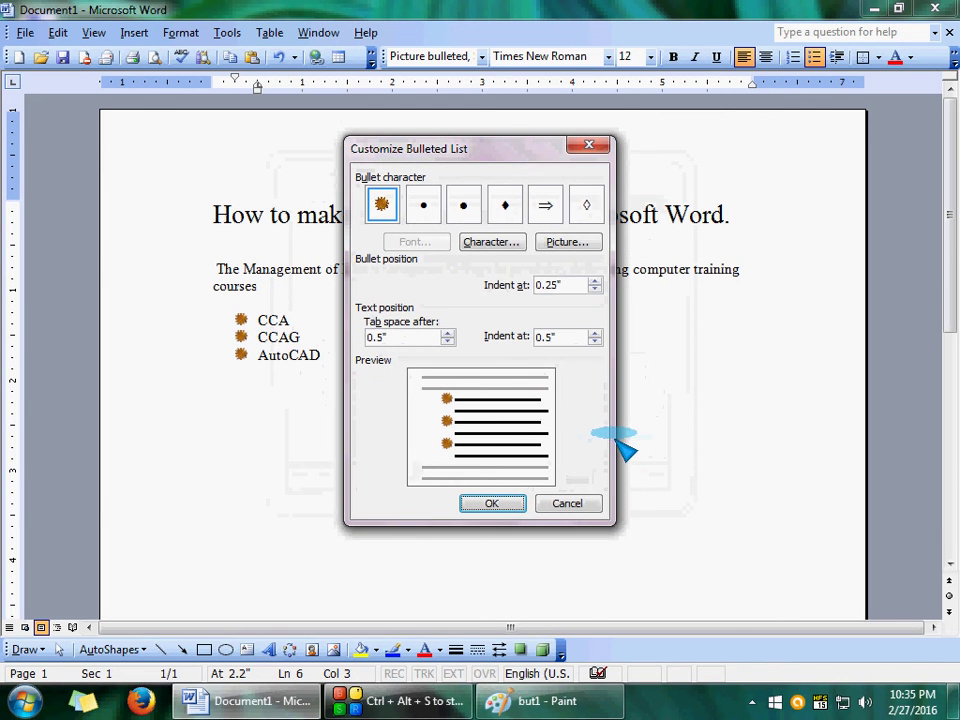
click(561, 244)
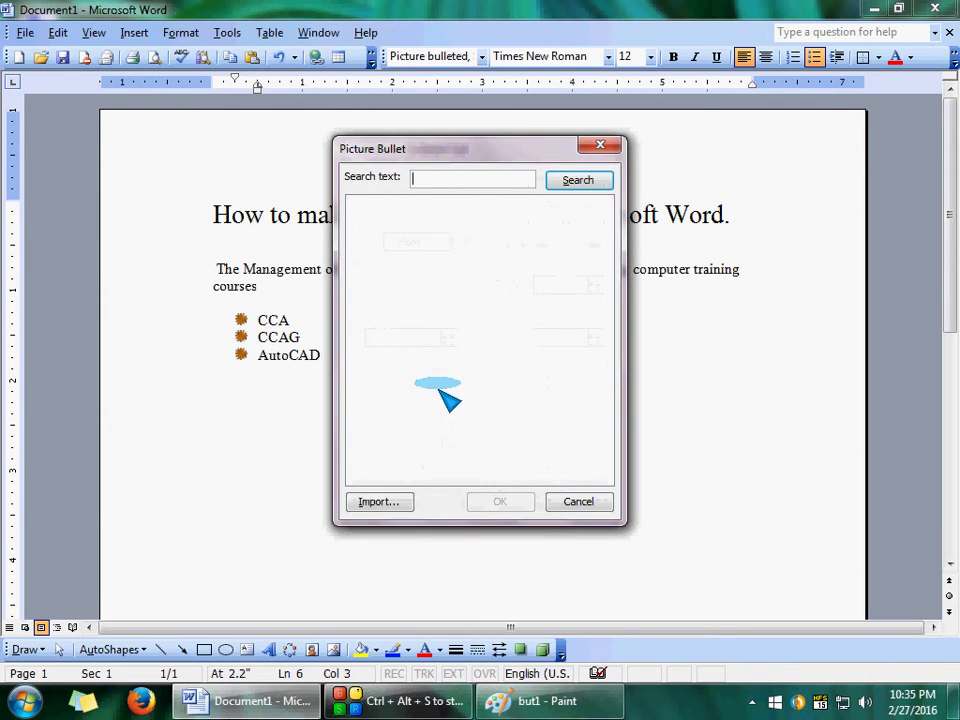
click(394, 506)
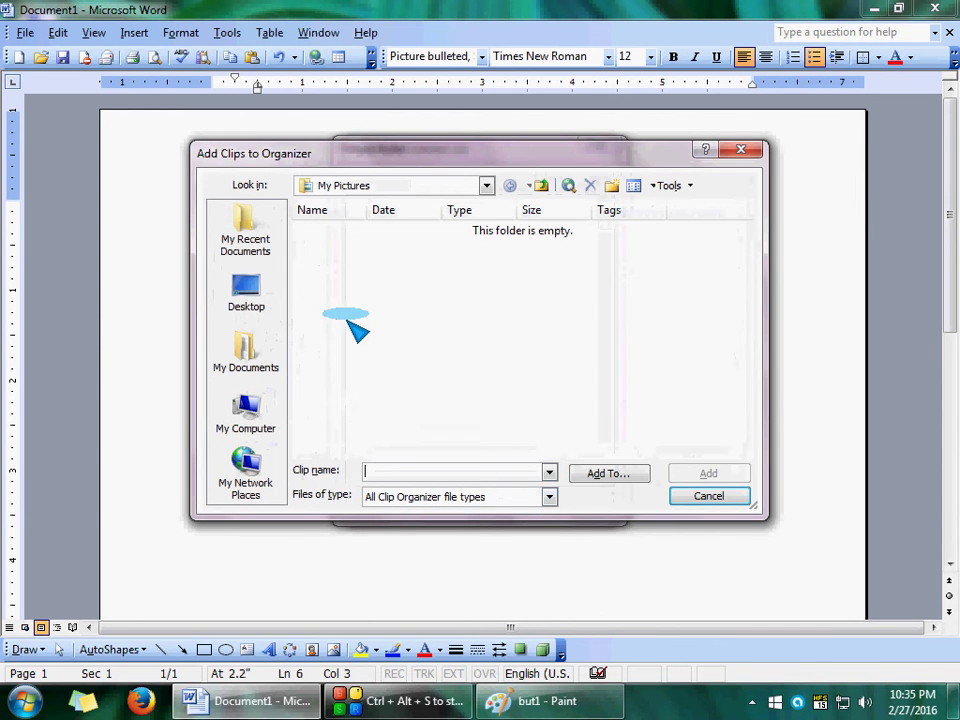
click(250, 292)
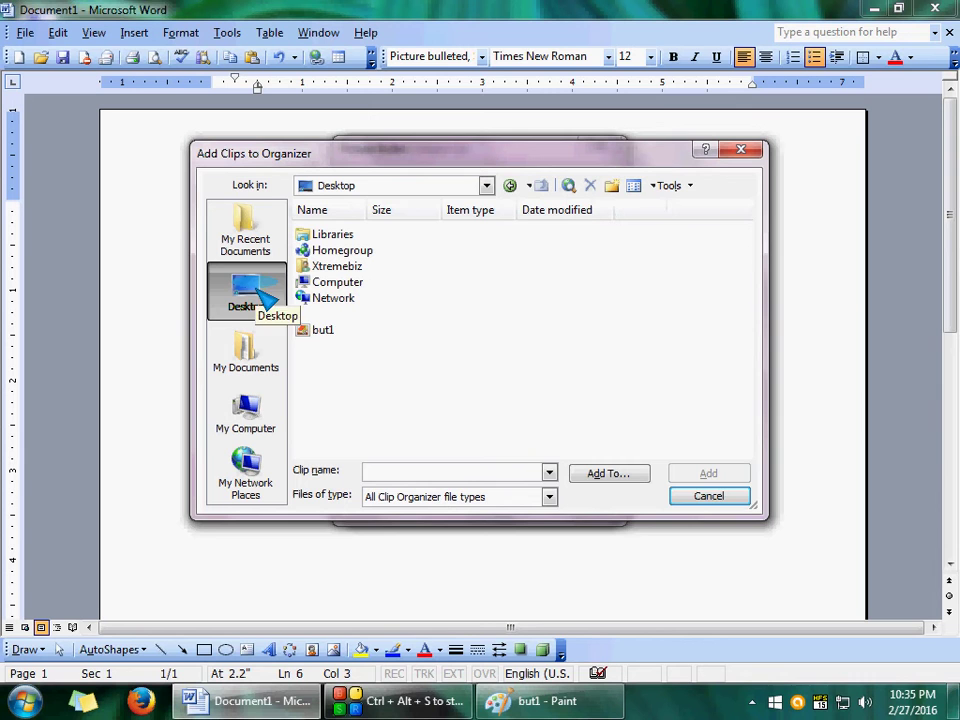
click(332, 336)
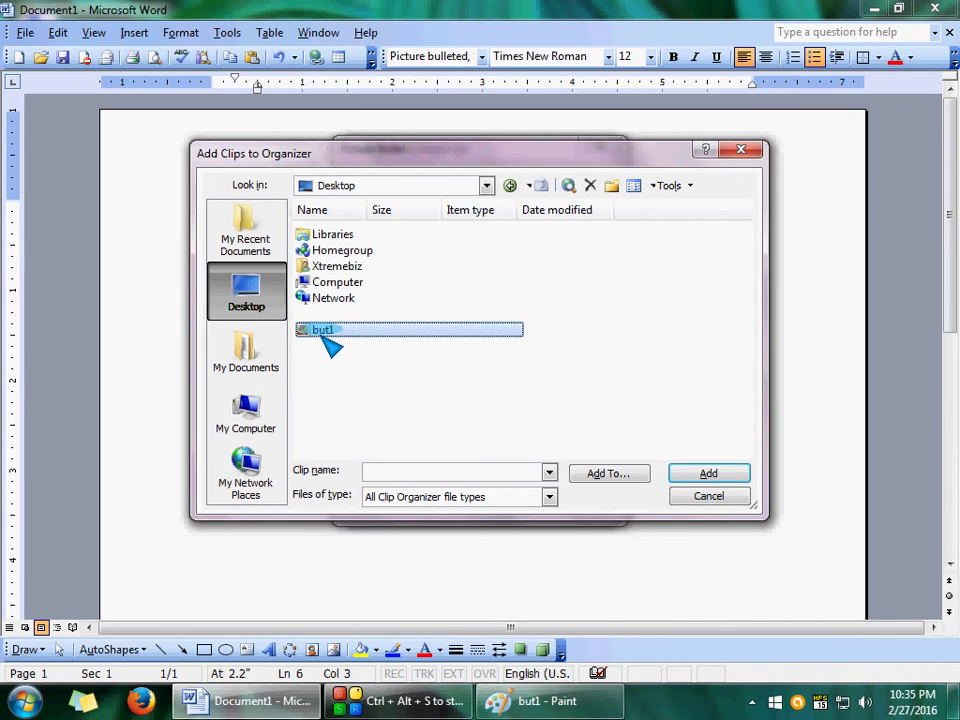
click(700, 474)
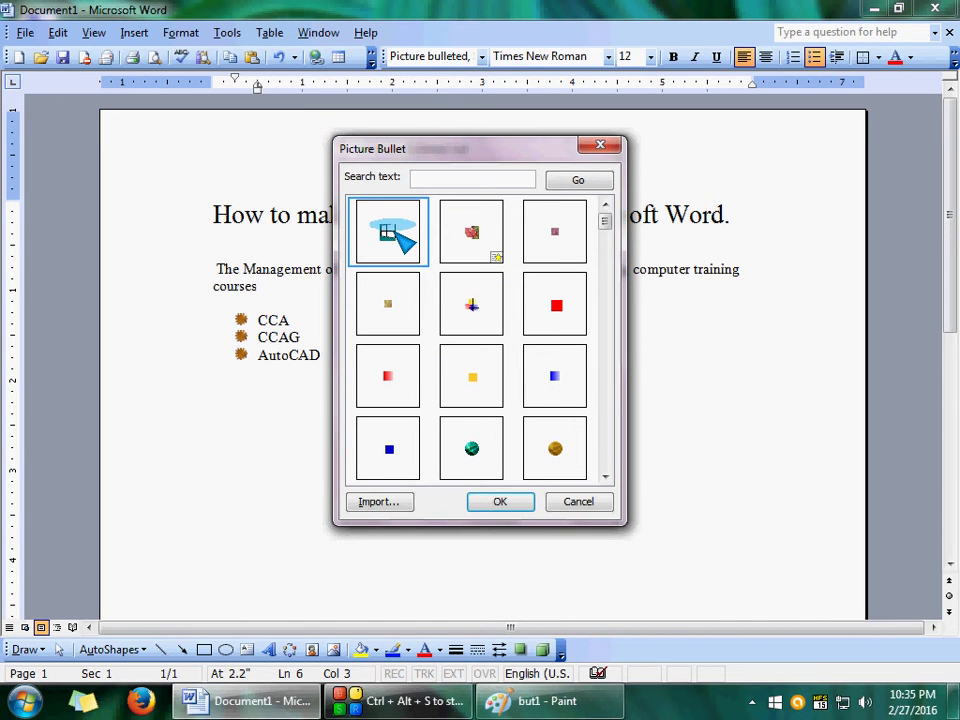
Step: Apply the imported Windows logo as the picture bullet of the course list and deselect the list
click(496, 500)
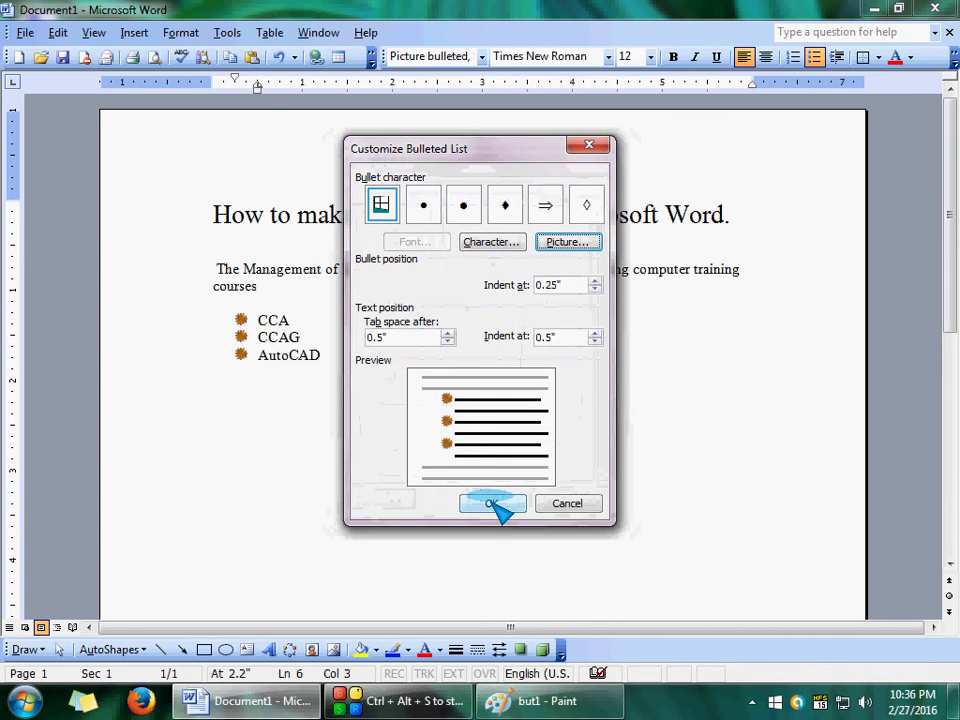
click(492, 504)
click(375, 418)
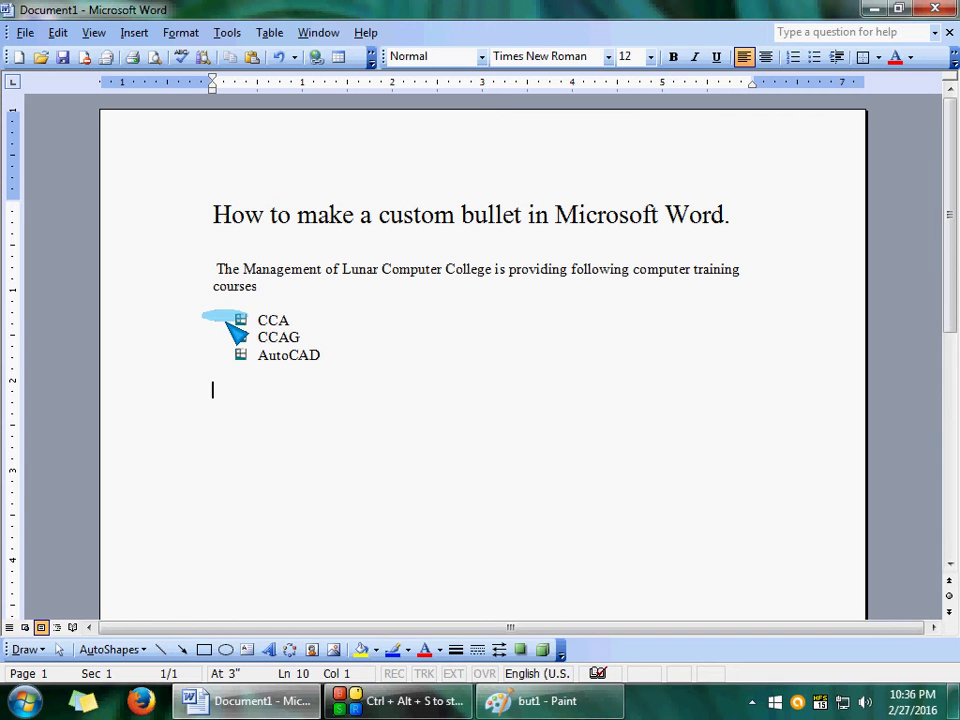
click(300, 324)
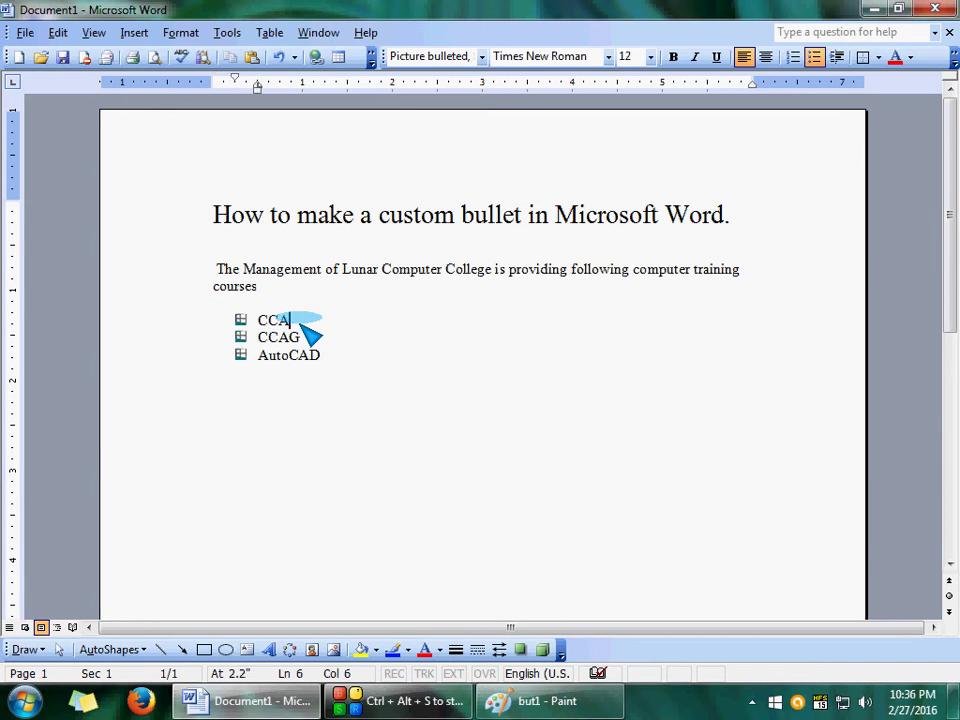